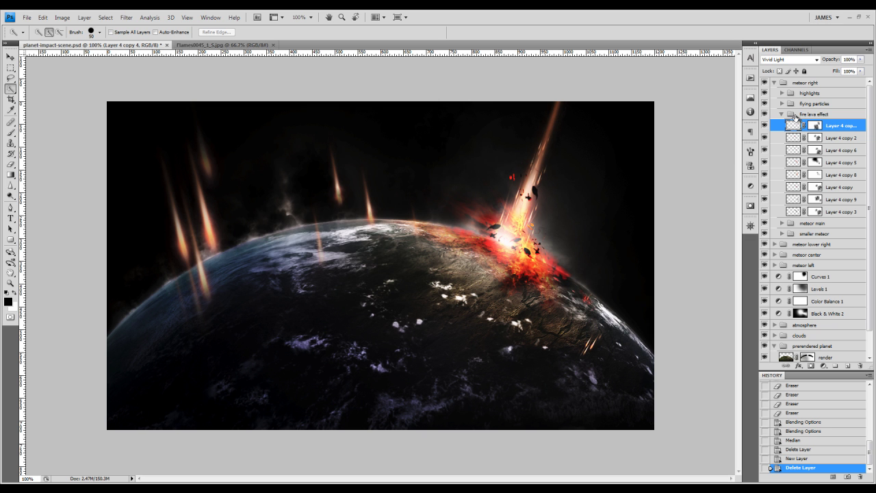
# Hide all the Layer 4 copies in the fire lava effect group and add a new layer above them
pyautogui.click(813, 116)
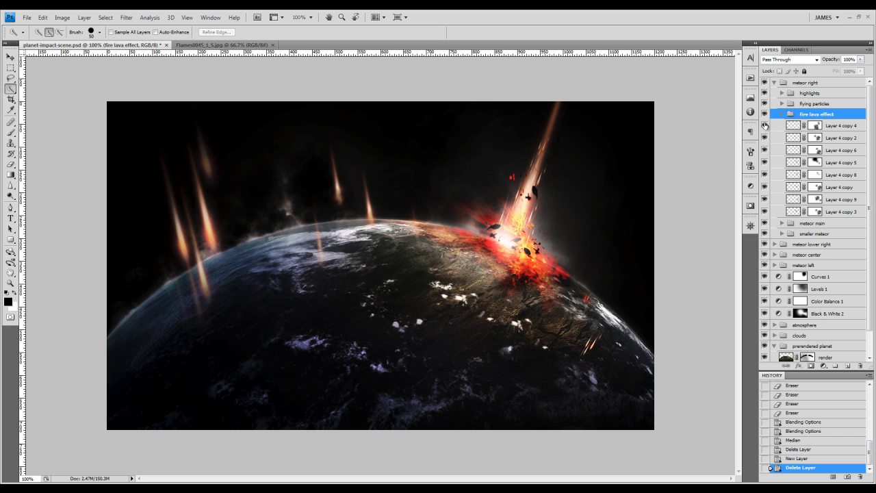
pyautogui.moveTo(765, 129); pyautogui.dragTo(766, 208)
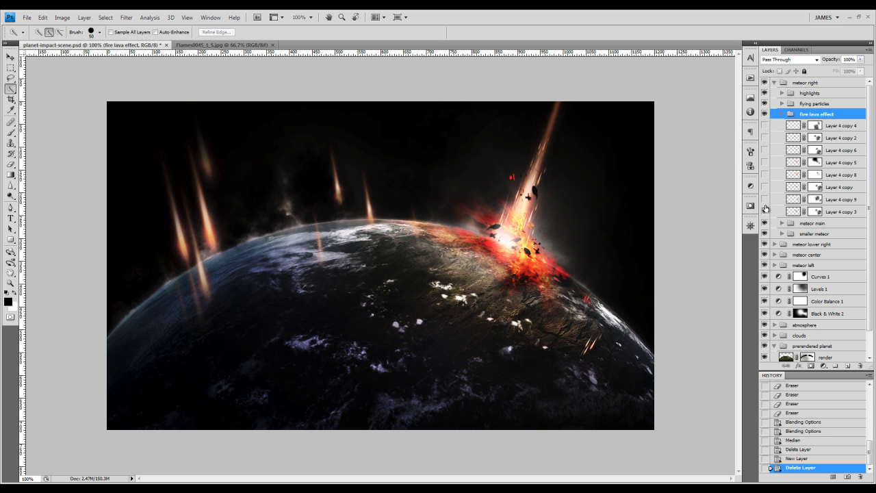
pyautogui.click(790, 127)
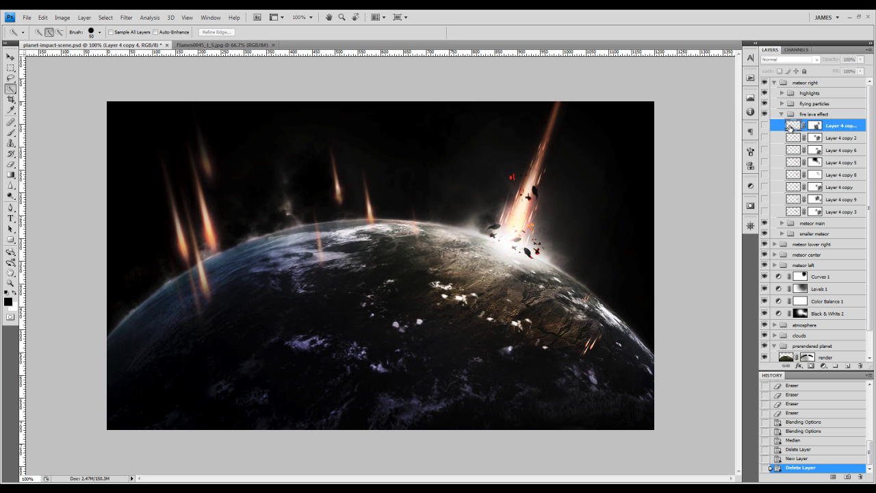
pyautogui.hotkey('ctrl', 'shift', 'n')
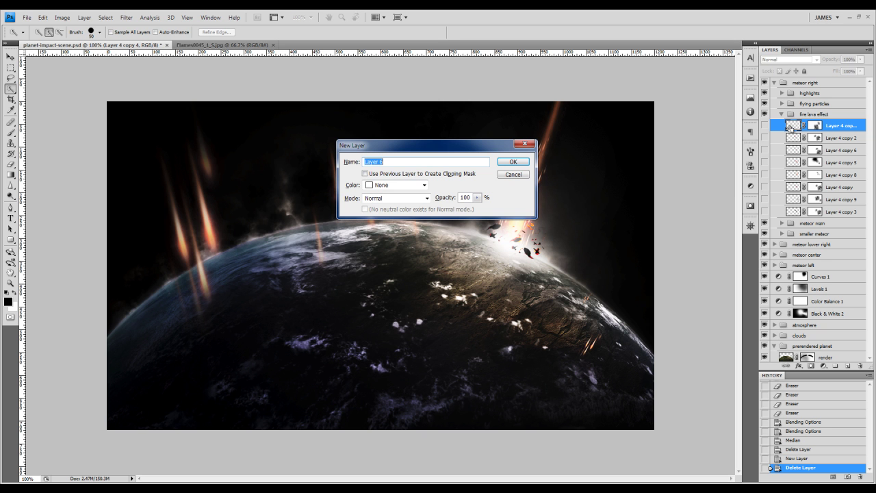
pyautogui.press('Return')
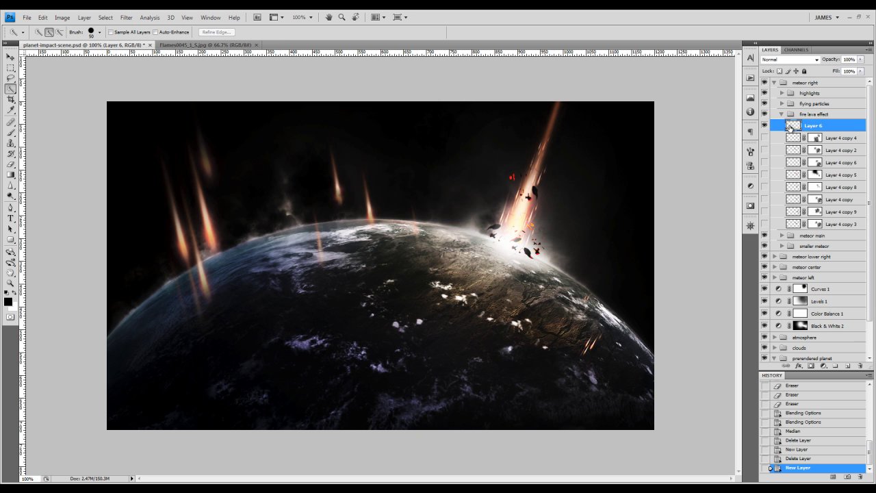
# Review the Quick Selection tool and its brush settings on the selected flames in Flames0045_1_S.jpg
pyautogui.click(205, 45)
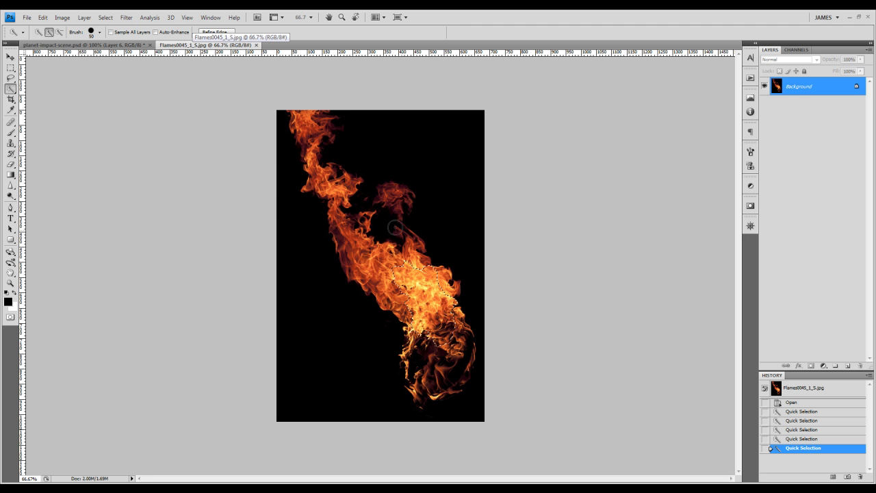
pyautogui.click(11, 91)
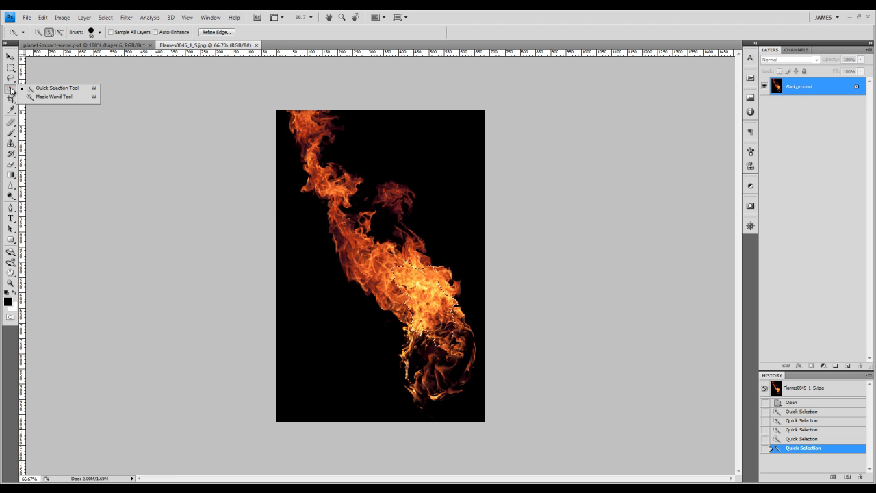
pyautogui.click(45, 90)
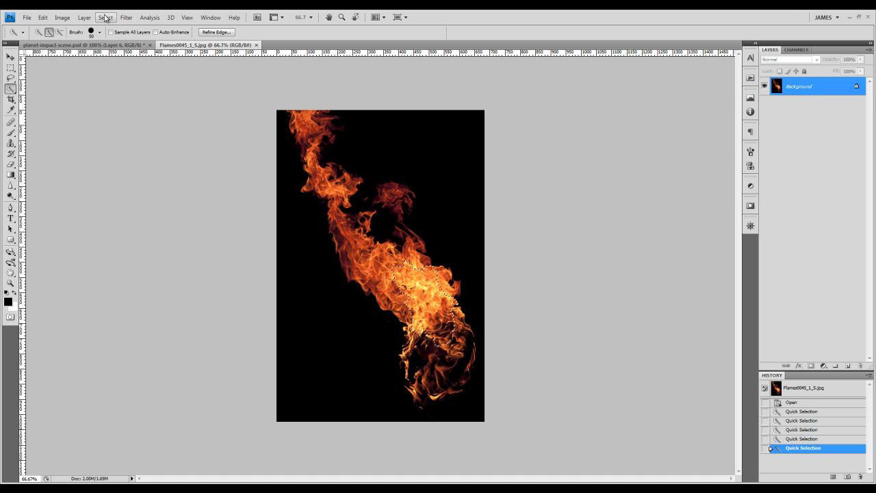
pyautogui.click(101, 35)
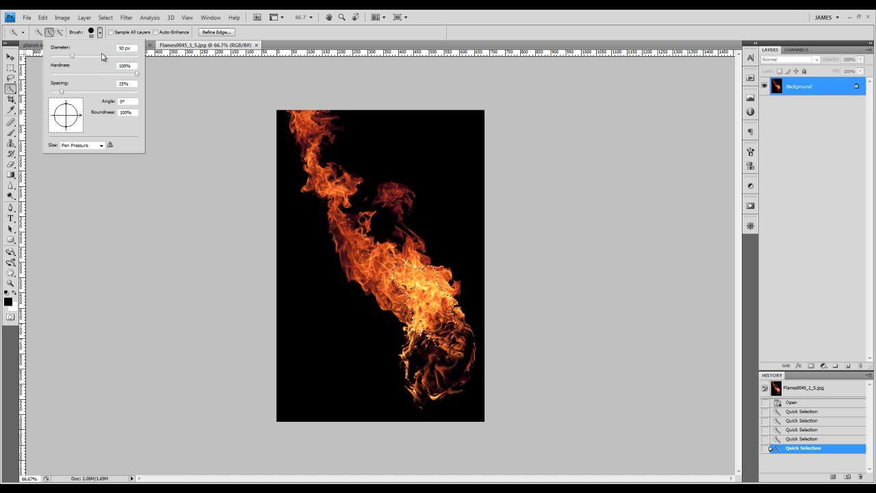
pyautogui.click(284, 39)
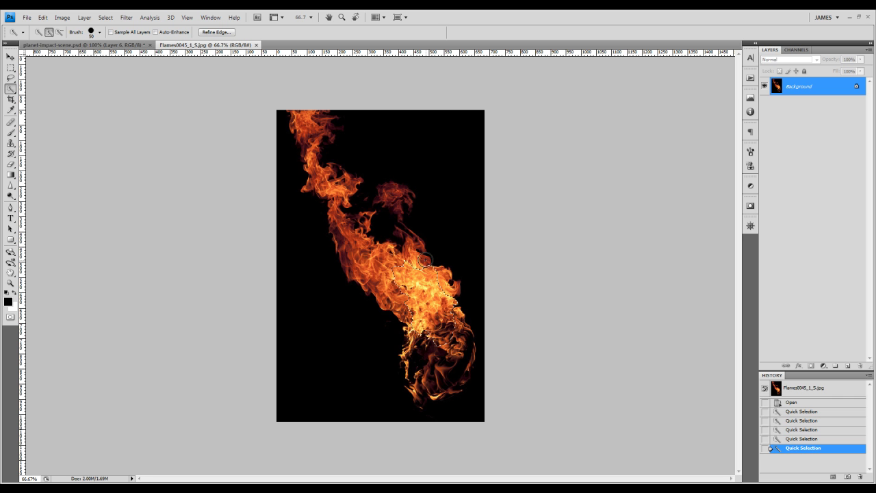
# Paste the copied flame selection into the new layer of planet-impact-scene.psd and move it over the meteor's impact point
pyautogui.click(106, 45)
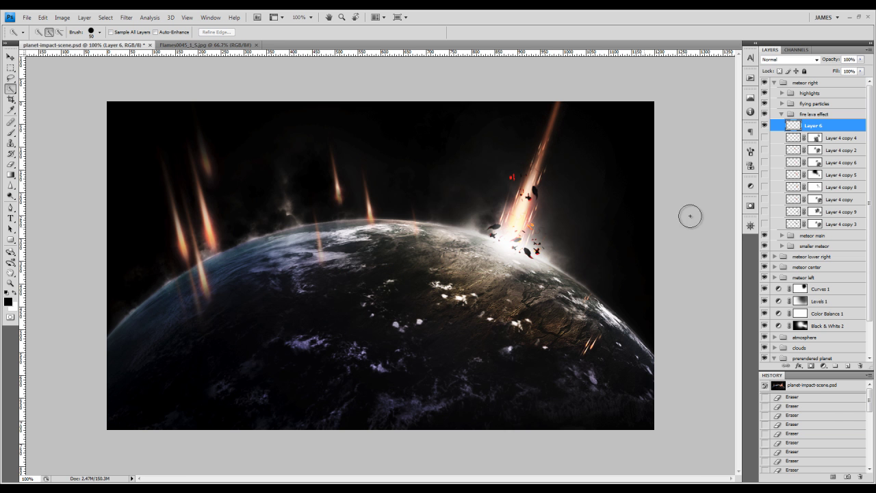
pyautogui.hotkey('ctrl', 'v')
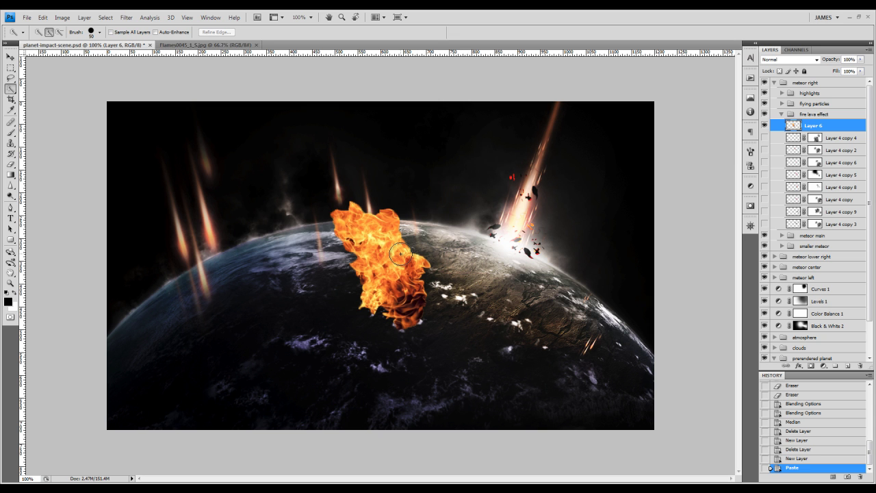
pyautogui.press('v')
pyautogui.moveTo(384, 293); pyautogui.dragTo(512, 289)
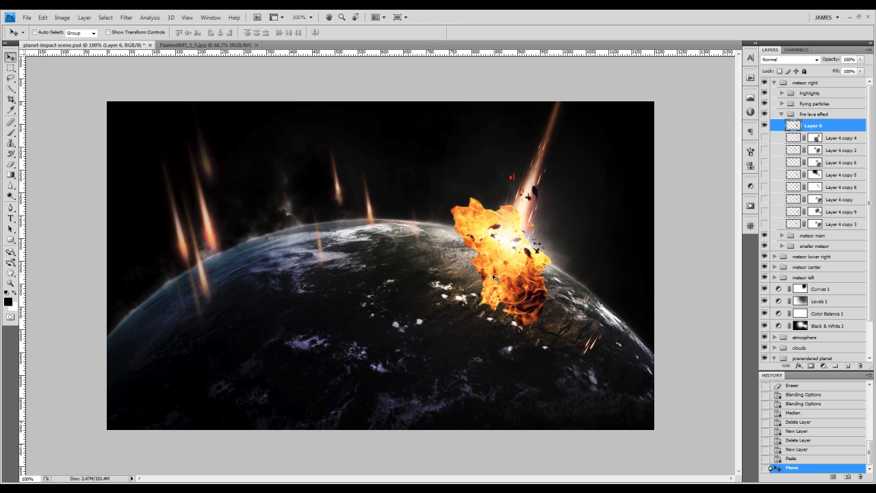
# Distort the pasted flames by their four corners so they slant along the planet's surface beneath the meteor
pyautogui.hotkey('ctrl', 't')
pyautogui.rightClick(513, 245)
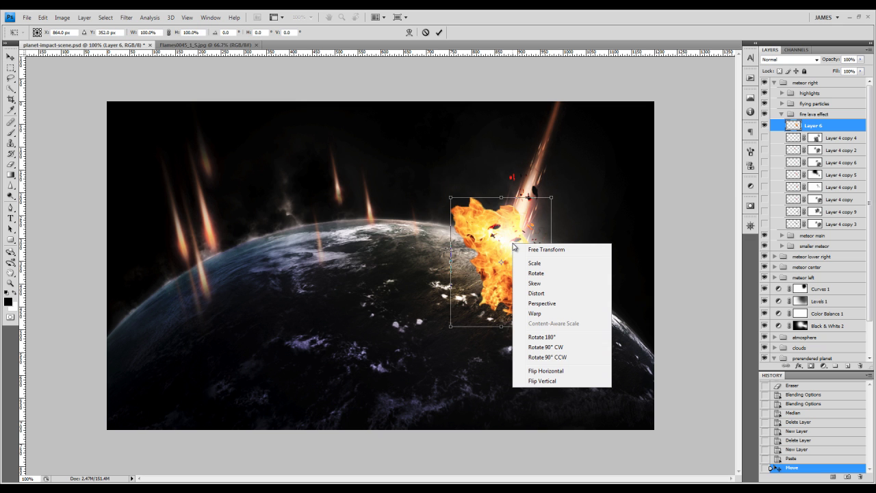
pyautogui.click(537, 293)
pyautogui.moveTo(552, 198); pyautogui.dragTo(536, 218)
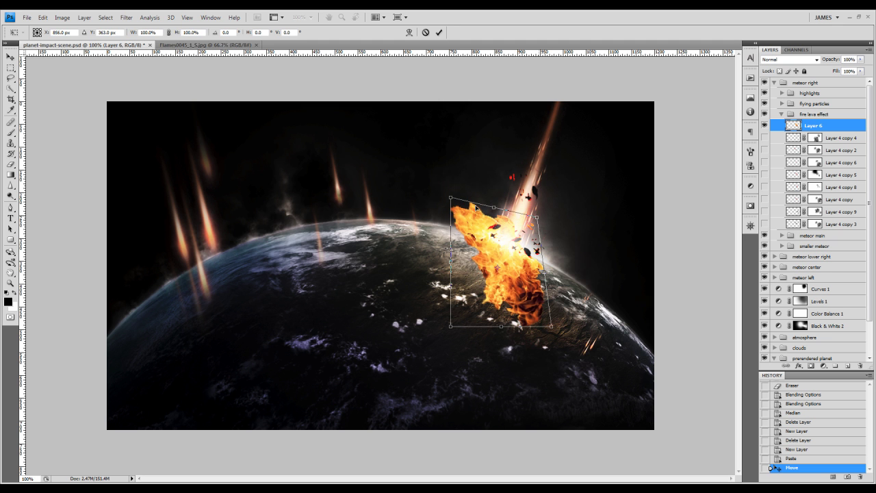
pyautogui.moveTo(450, 199); pyautogui.dragTo(441, 219)
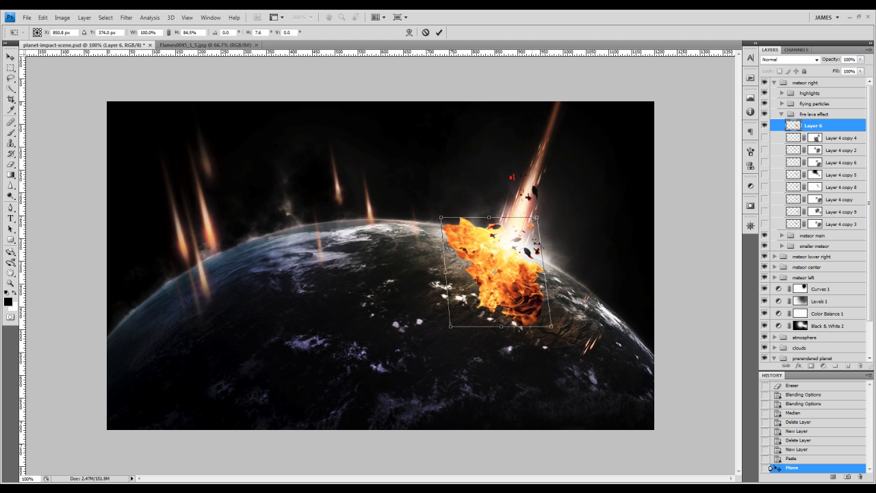
pyautogui.moveTo(536, 218); pyautogui.dragTo(521, 231)
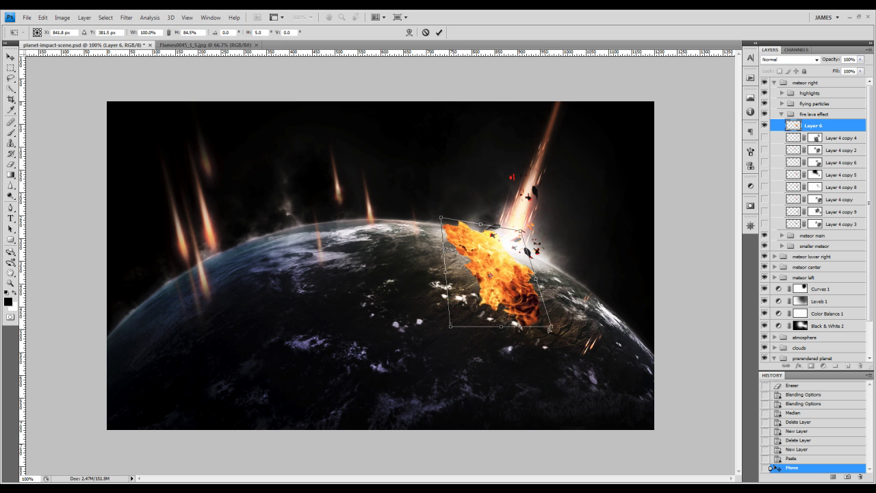
pyautogui.moveTo(549, 329); pyautogui.dragTo(569, 308)
pyautogui.moveTo(451, 327); pyautogui.dragTo(486, 314)
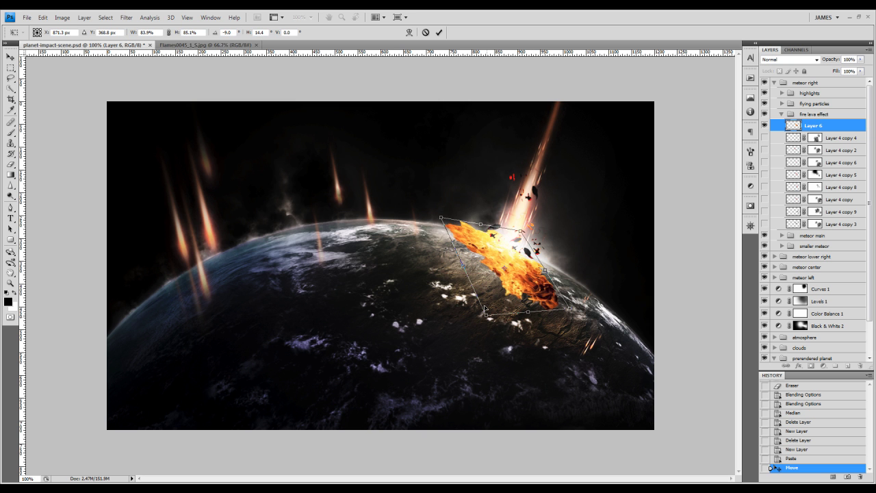
# Shift the flames and refine the distorted corners so the upper edge follows the planet's horizon
pyautogui.moveTo(441, 218); pyautogui.dragTo(440, 226)
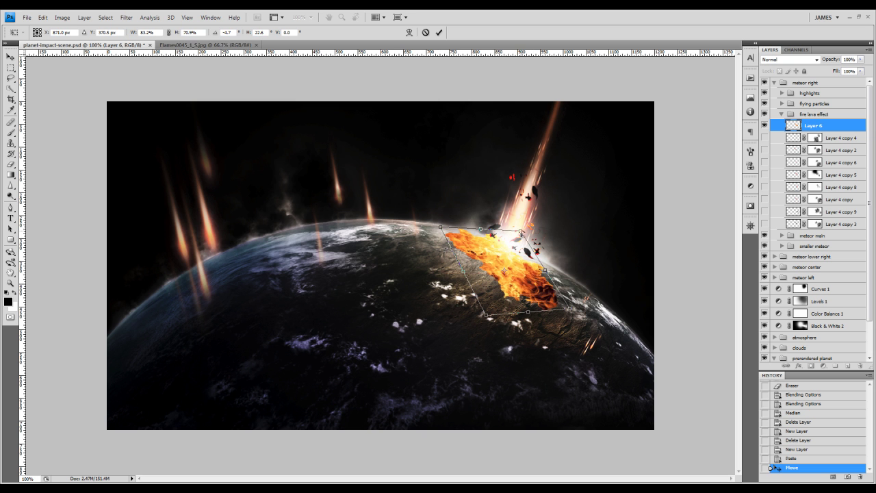
pyautogui.moveTo(521, 231); pyautogui.dragTo(521, 236)
pyautogui.moveTo(505, 270); pyautogui.dragTo(531, 273)
pyautogui.moveTo(572, 303); pyautogui.dragTo(577, 299)
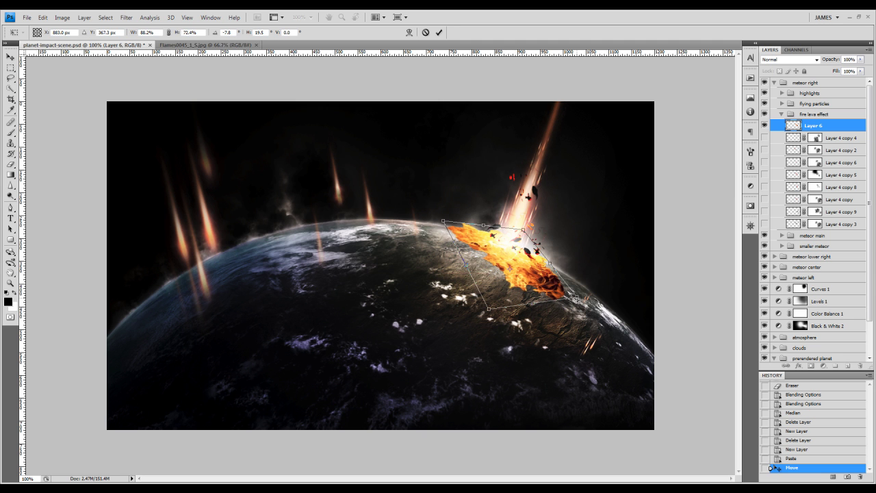
pyautogui.moveTo(523, 230); pyautogui.dragTo(521, 236)
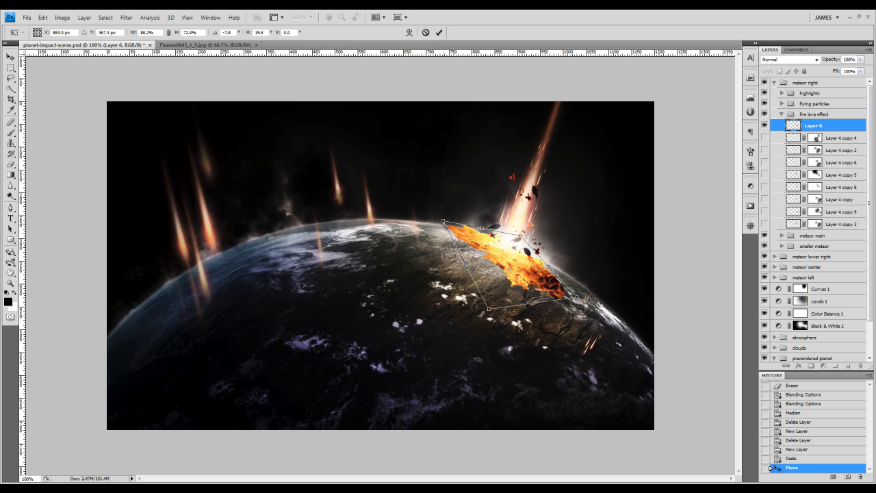
pyautogui.moveTo(443, 223); pyautogui.dragTo(446, 228)
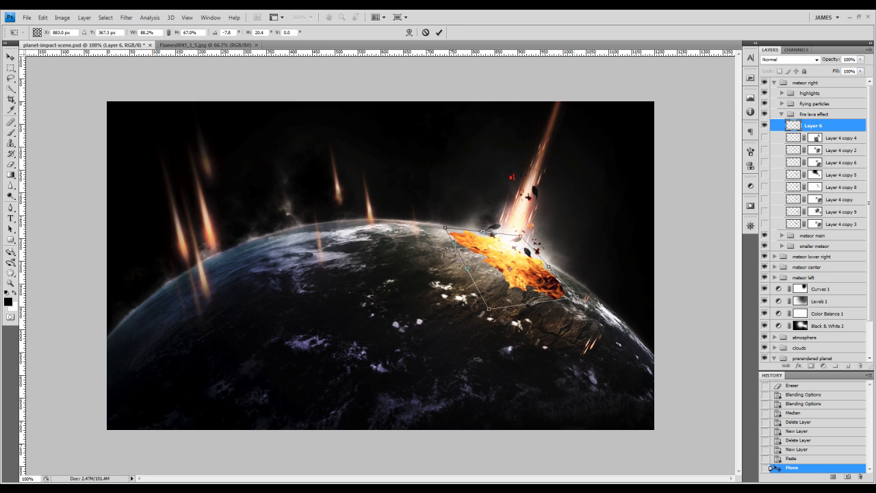
pyautogui.moveTo(576, 298); pyautogui.dragTo(577, 292)
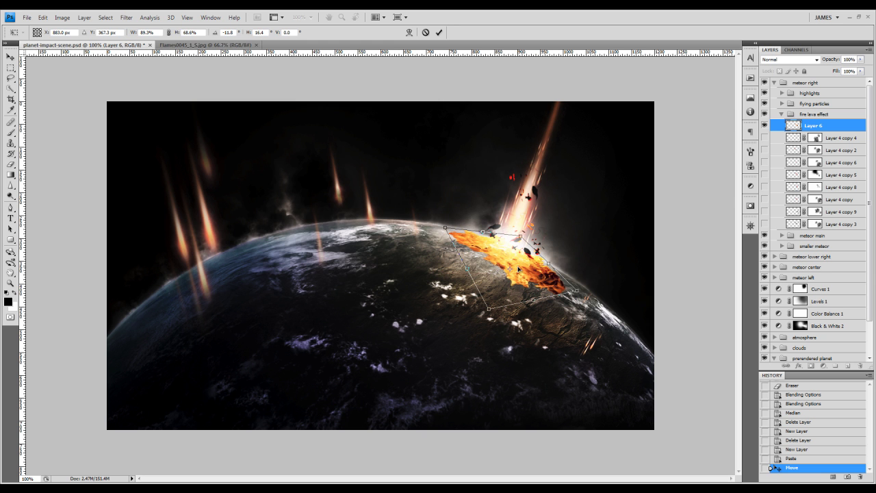
# Warp the flames to bend them along the planet's curvature around the impact point
pyautogui.rightClick(516, 258)
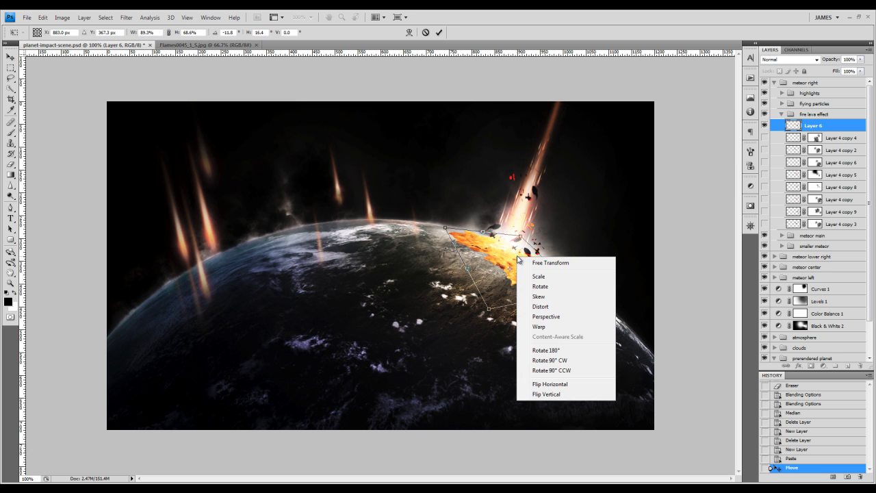
pyautogui.click(539, 327)
pyautogui.moveTo(509, 279); pyautogui.dragTo(515, 257)
pyautogui.moveTo(446, 228); pyautogui.dragTo(442, 230)
pyautogui.moveTo(573, 290); pyautogui.dragTo(585, 281)
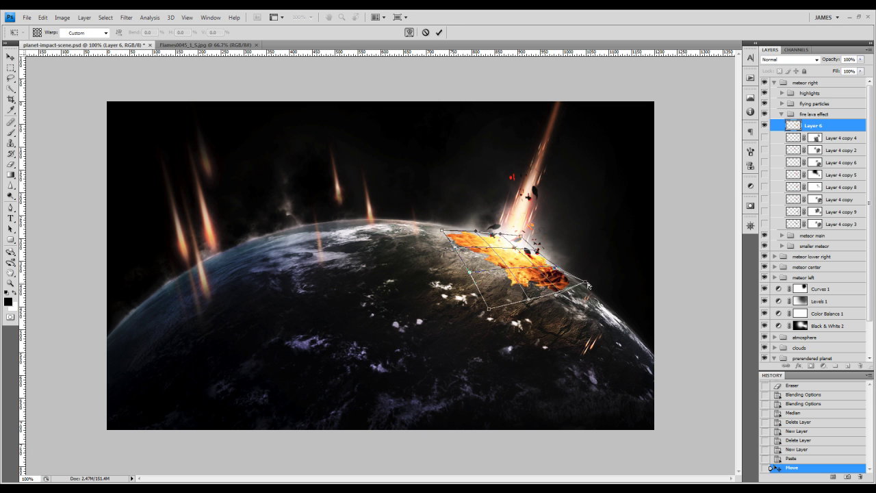
pyautogui.moveTo(585, 282); pyautogui.dragTo(585, 283)
pyautogui.moveTo(512, 277); pyautogui.dragTo(512, 275)
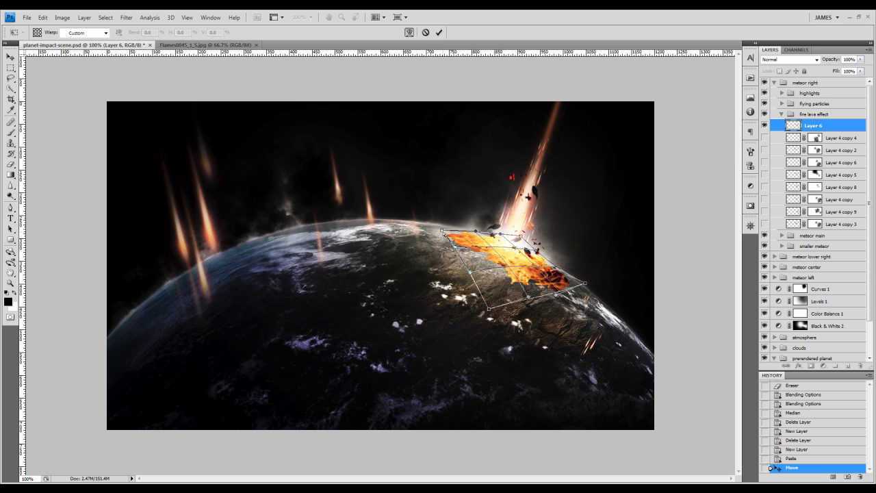
pyautogui.moveTo(443, 232); pyautogui.dragTo(445, 226)
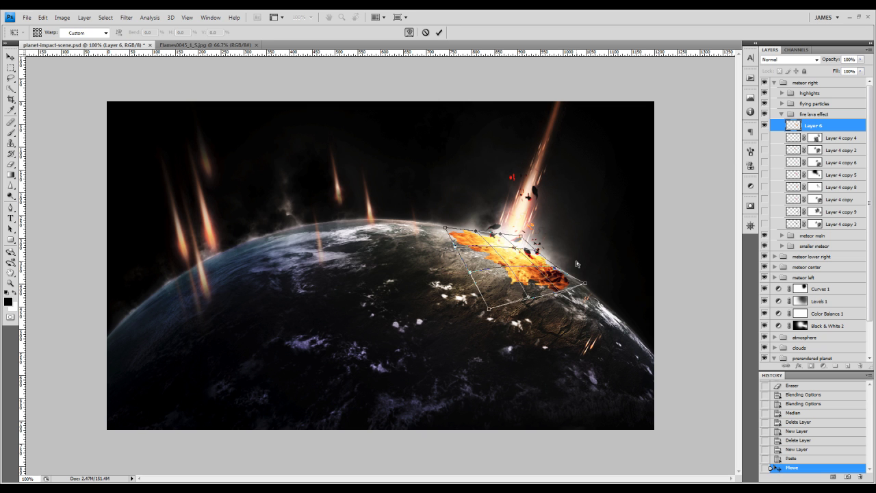
# Scale the flames down slightly to fit beneath the meteor impact and apply the transformation
pyautogui.rightClick(532, 267)
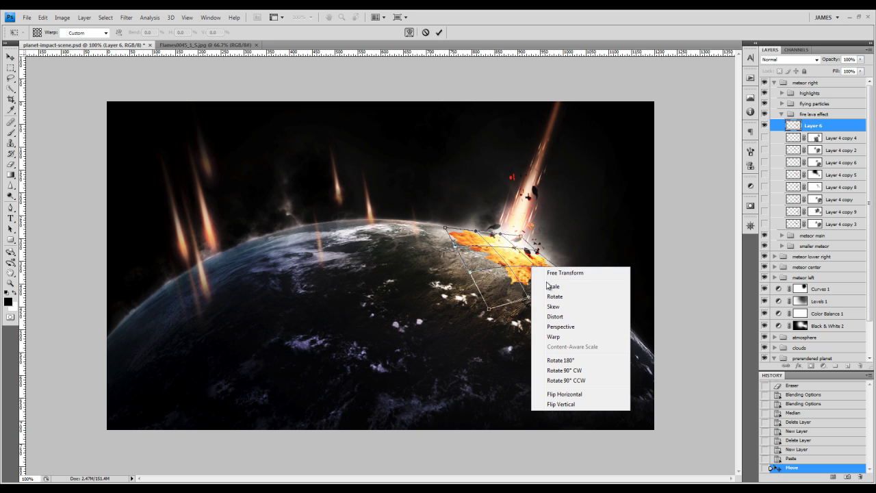
pyautogui.click(553, 288)
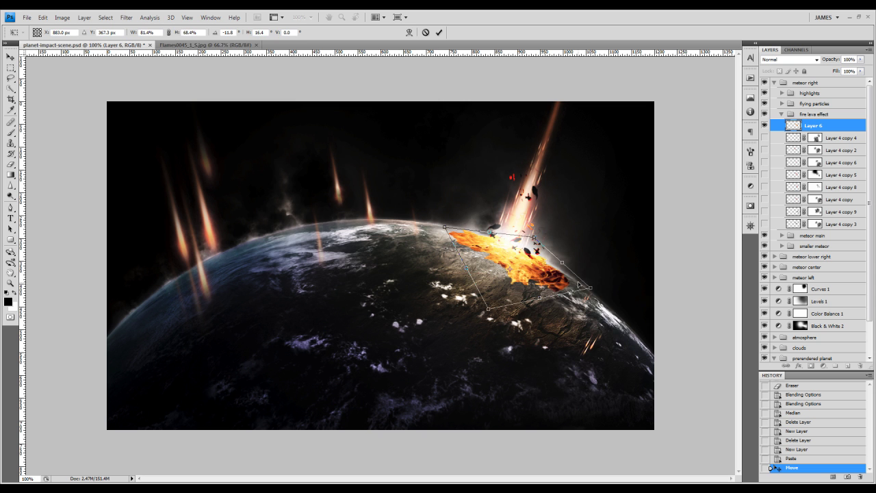
pyautogui.moveTo(590, 288); pyautogui.dragTo(577, 283)
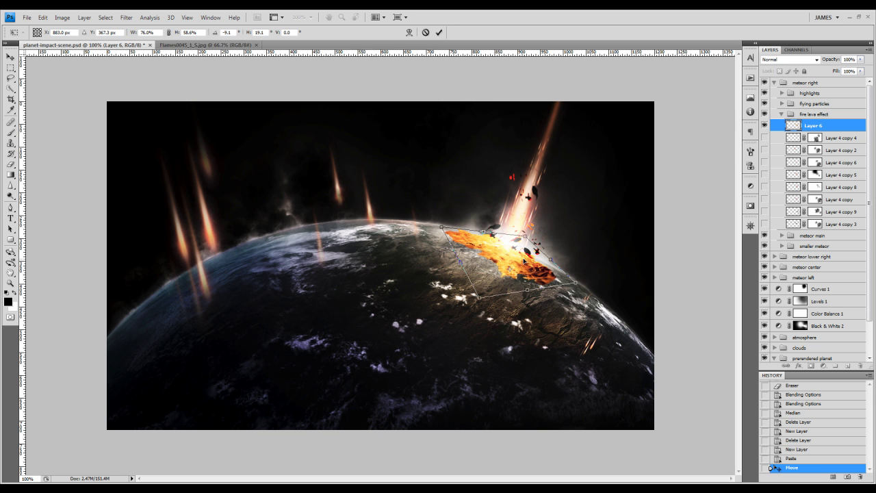
pyautogui.press('Return')
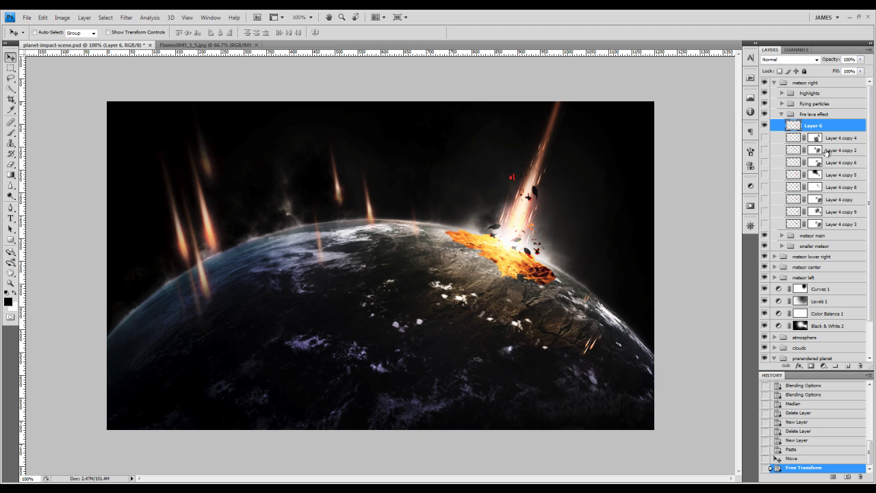
# Add a layer mask to the flame layer and ready the Eraser with a 90 px brush at 0% hardness
pyautogui.click(813, 368)
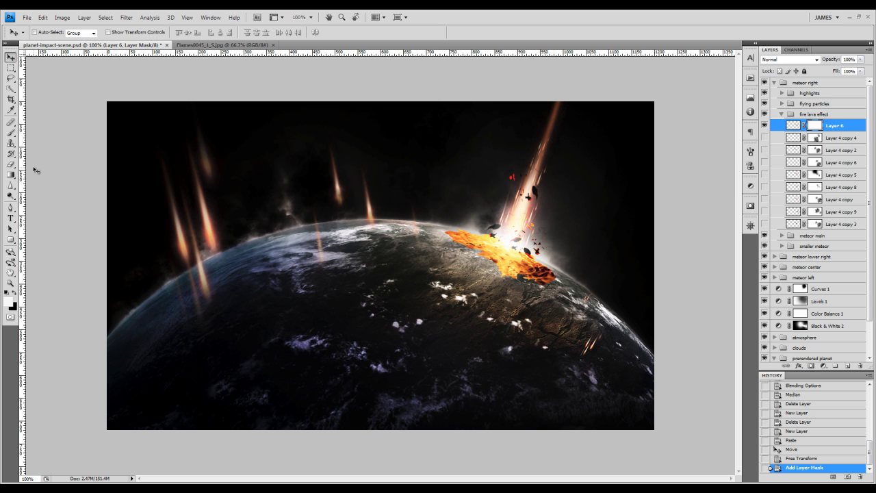
pyautogui.click(10, 164)
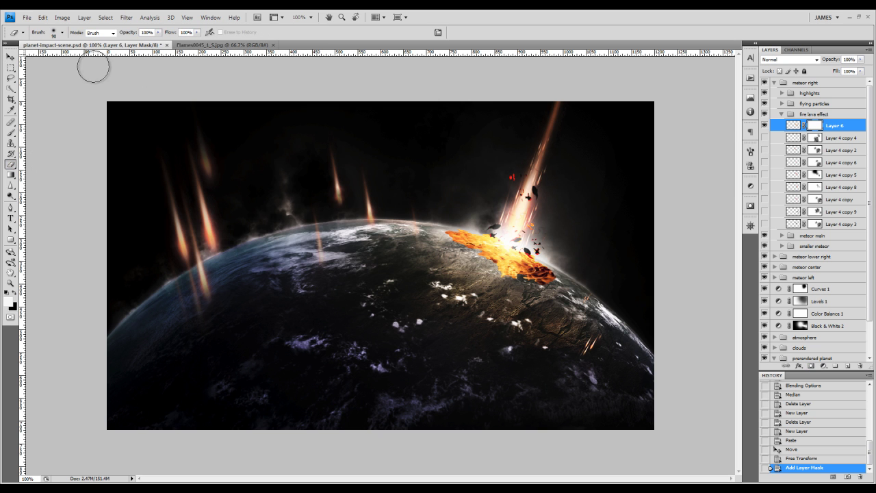
pyautogui.click(61, 33)
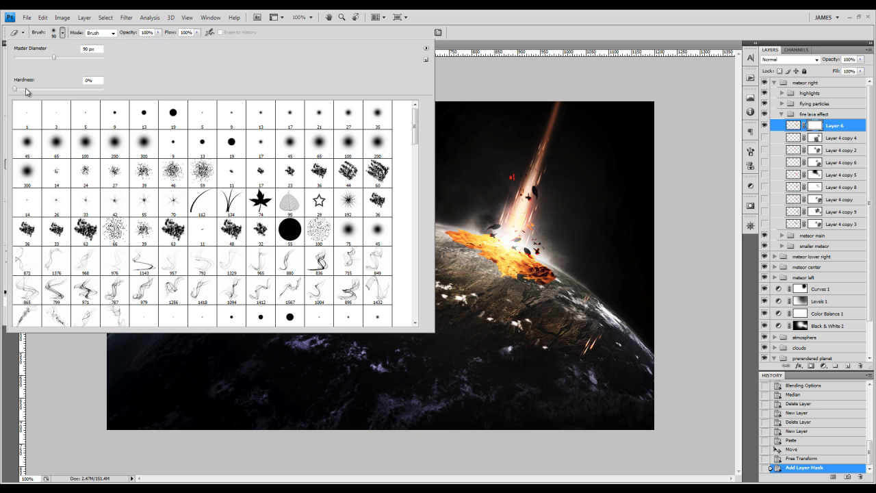
pyautogui.click(89, 82)
pyautogui.click(649, 15)
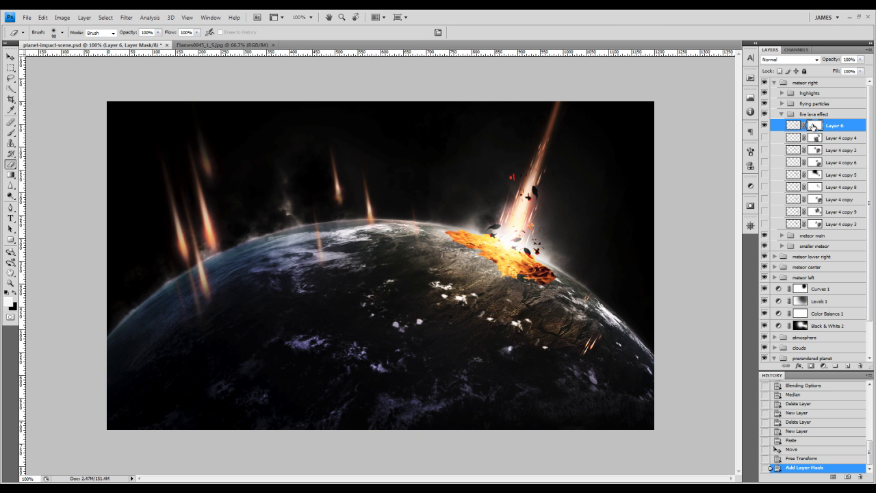
# Erase the flame mask's lower, upper and outer edges with soft strokes to blend the fire into the planet's surface
pyautogui.click(550, 292)
pyautogui.click(522, 295)
pyautogui.click(527, 295)
pyautogui.click(533, 295)
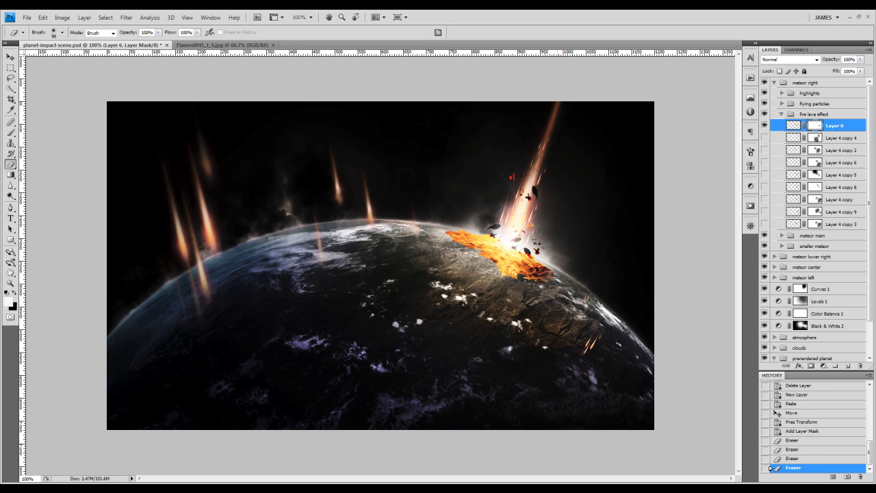
pyautogui.click(535, 295)
pyautogui.click(537, 295)
pyautogui.click(537, 295)
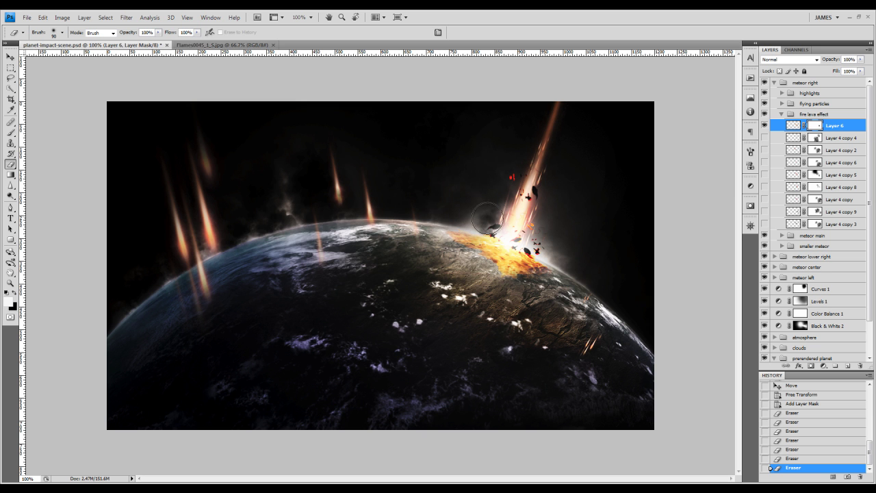
pyautogui.moveTo(516, 227); pyautogui.dragTo(562, 266)
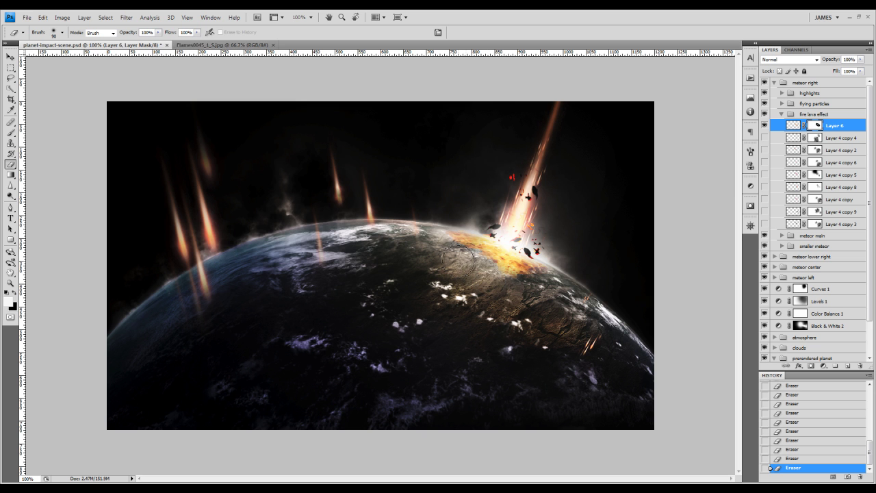
pyautogui.moveTo(472, 266)
pyautogui.mouseDown()
pyautogui.moveTo(498, 268)
pyautogui.moveTo(484, 270)
pyautogui.mouseUp()
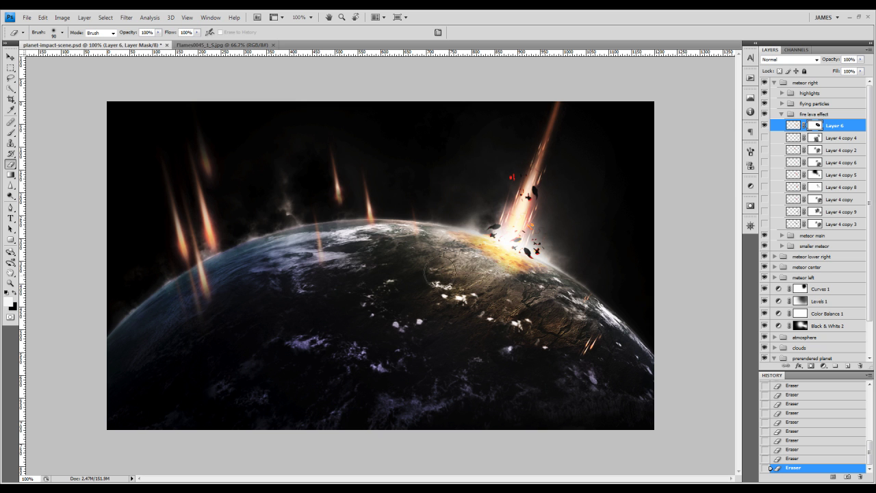
# Nudge the masked flames beneath the impact and erase more of the mask along the horizon and outer ends
pyautogui.click(10, 57)
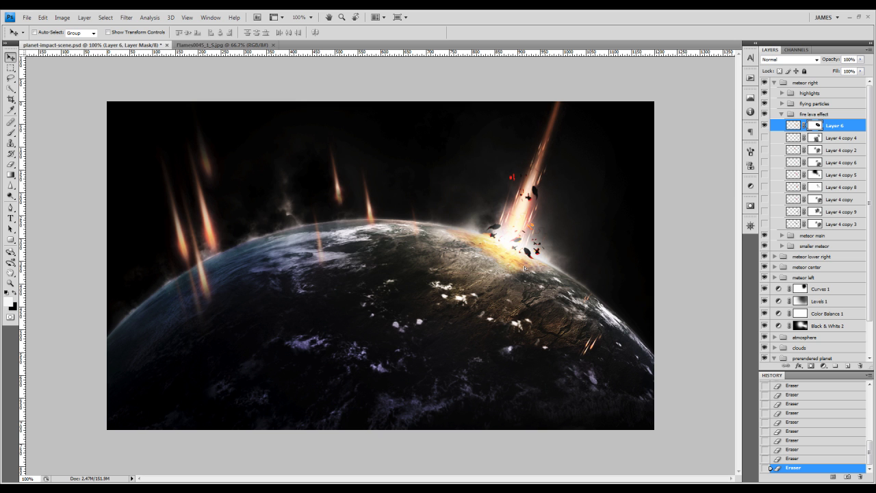
pyautogui.click(10, 164)
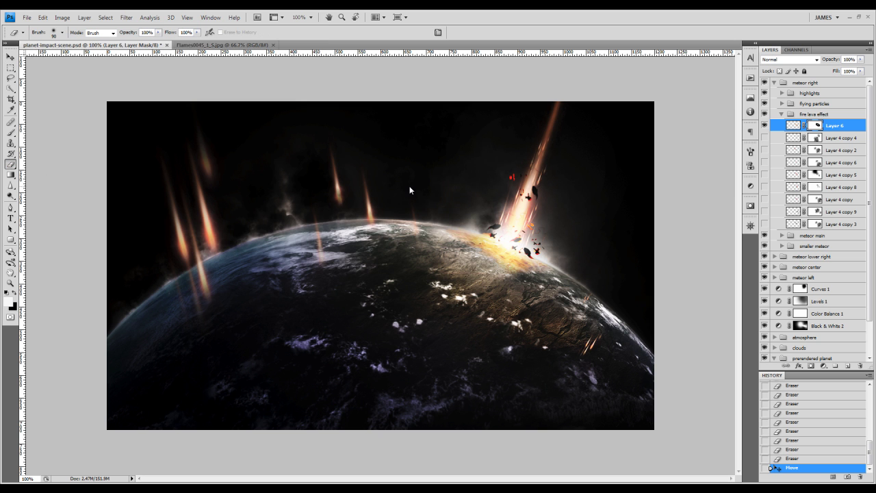
pyautogui.click(492, 219)
pyautogui.click(492, 219)
pyautogui.click(495, 221)
pyautogui.click(459, 211)
pyautogui.click(451, 211)
pyautogui.click(441, 219)
pyautogui.click(554, 261)
pyautogui.click(126, 18)
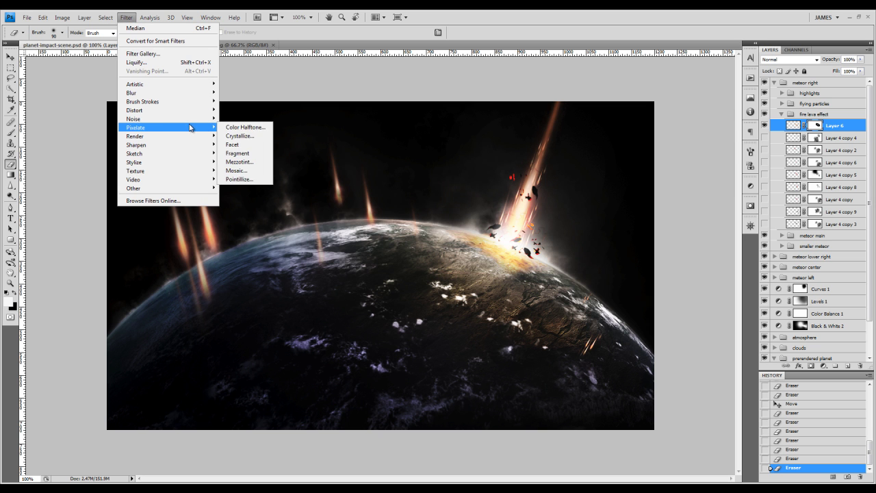
pyautogui.moveTo(188, 124)
pyautogui.click(252, 152)
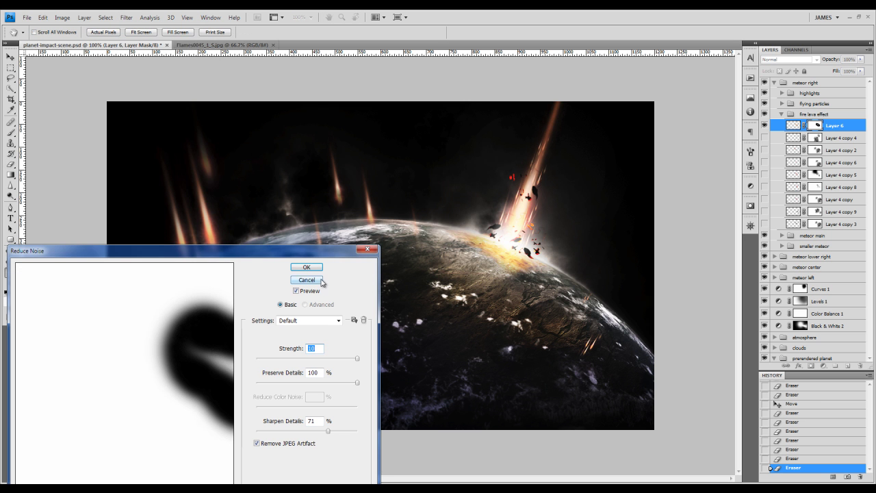
pyautogui.click(321, 281)
# Apply Reduce Noise to Layer 6's flame image with Preserve Details 4%, Sharpen Details 0% and stronger color noise reduction
pyautogui.click(792, 125)
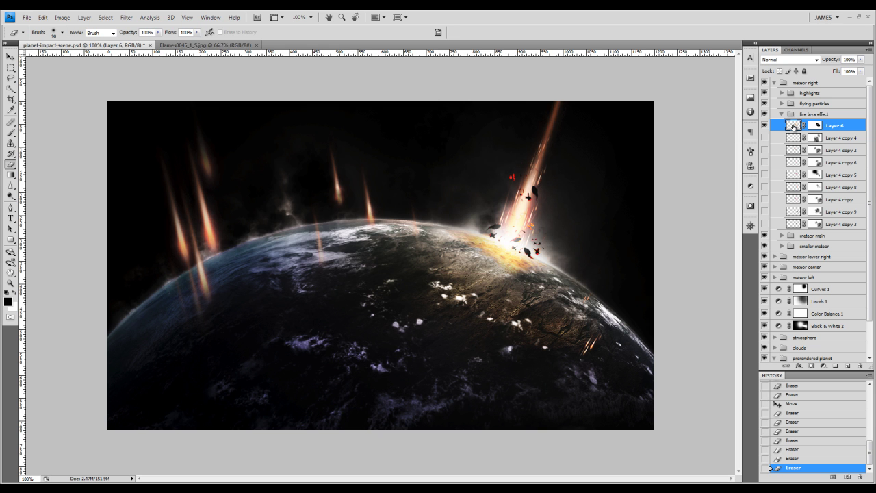
pyautogui.click(126, 18)
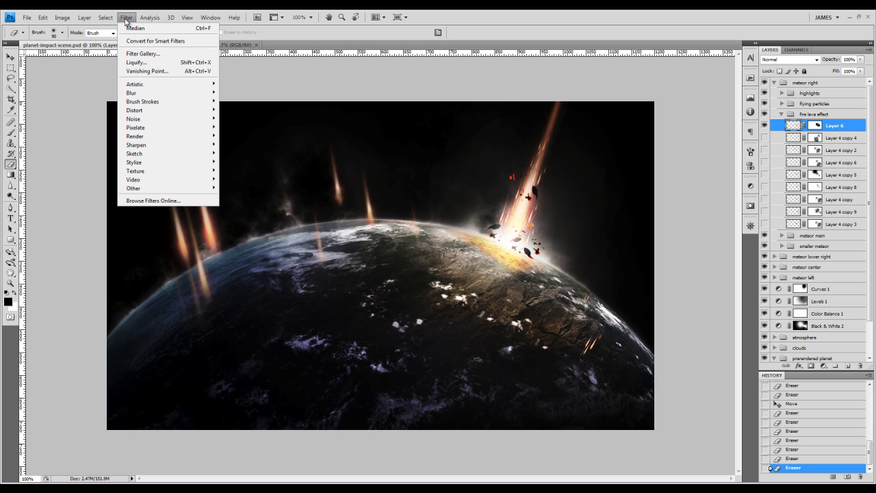
pyautogui.moveTo(172, 119)
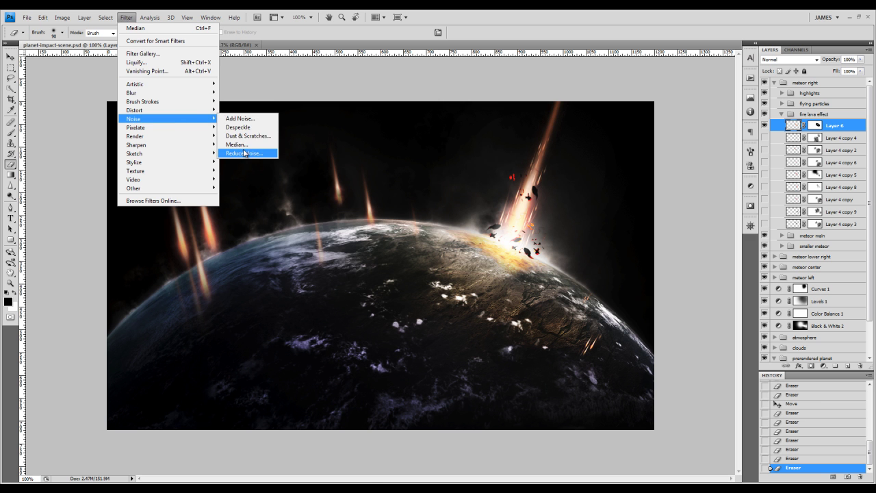
pyautogui.click(245, 153)
pyautogui.moveTo(293, 250); pyautogui.dragTo(373, 145)
pyautogui.moveTo(406, 326); pyautogui.dragTo(340, 327)
pyautogui.moveTo(398, 277); pyautogui.dragTo(340, 283)
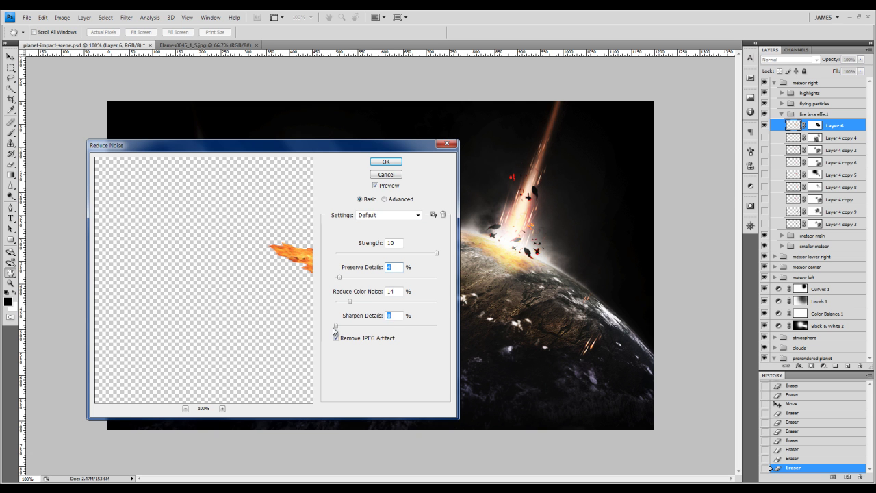
pyautogui.moveTo(351, 301); pyautogui.dragTo(393, 304)
pyautogui.click(384, 161)
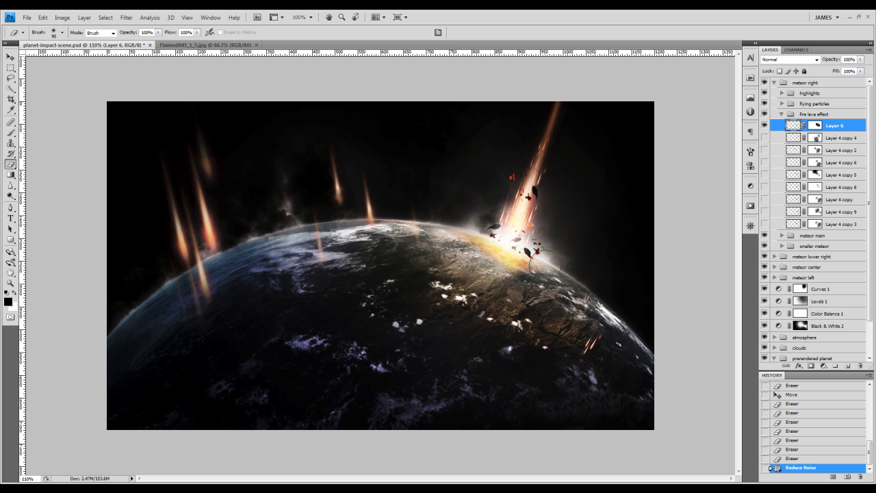
pyautogui.scroll(3, 514, 255)
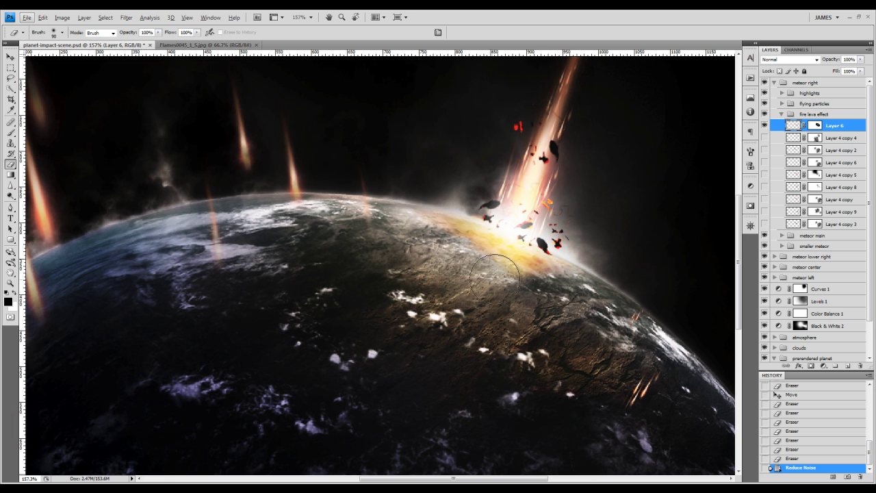
pyautogui.click(10, 284)
pyautogui.doubleClick(10, 285)
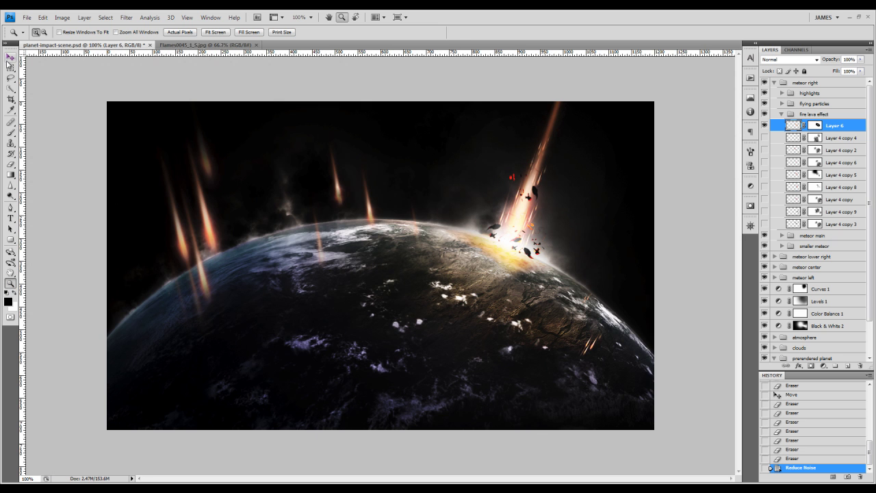
pyautogui.click(8, 60)
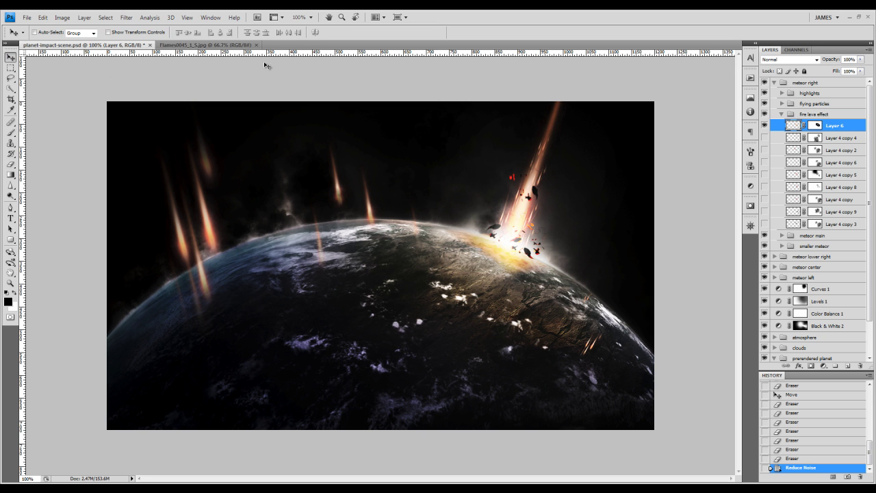
# Quick-select the middle section of the flame in Flames0045_1_S.jpg and paste a copy into planet-impact-scene.psd
pyautogui.click(226, 46)
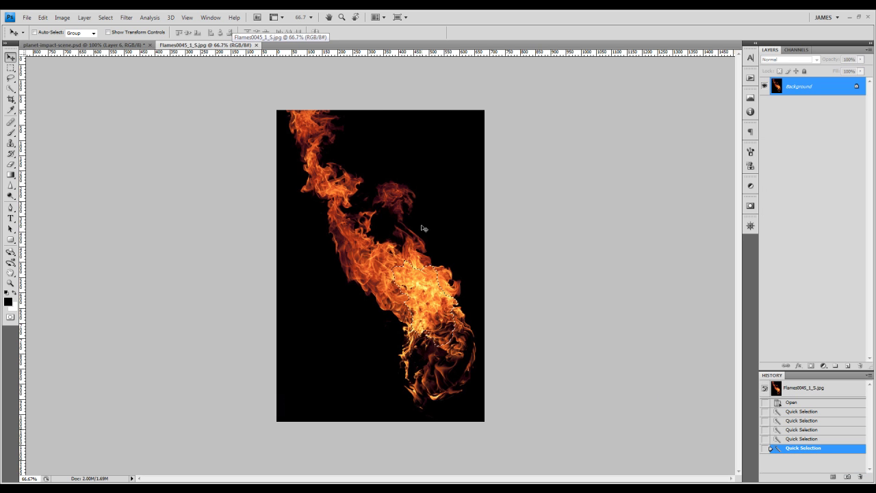
pyautogui.click(11, 69)
pyautogui.hotkey('ctrl', 'd')
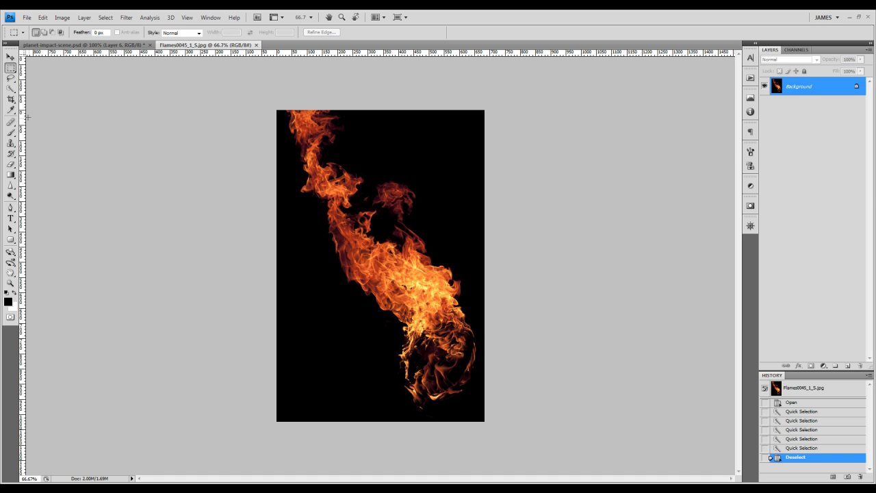
pyautogui.click(11, 89)
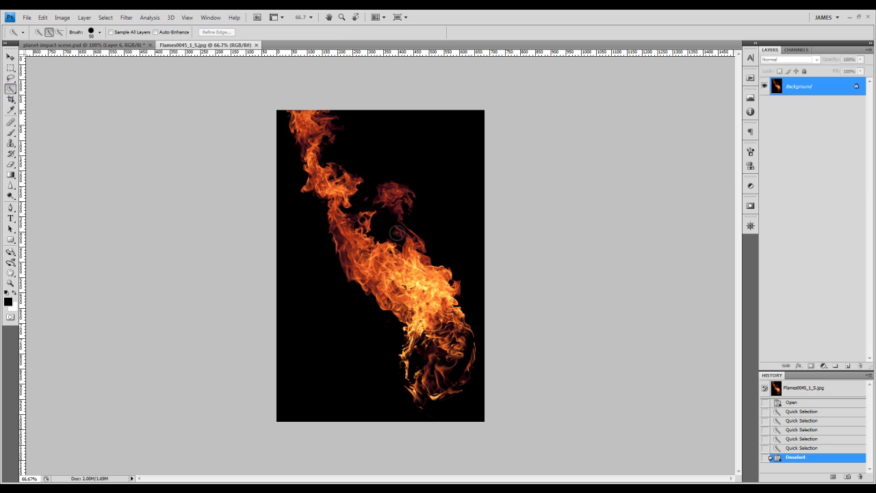
pyautogui.moveTo(385, 252)
pyautogui.mouseDown()
pyautogui.moveTo(354, 250)
pyautogui.moveTo(346, 233)
pyautogui.moveTo(398, 263)
pyautogui.moveTo(367, 270)
pyautogui.mouseUp()
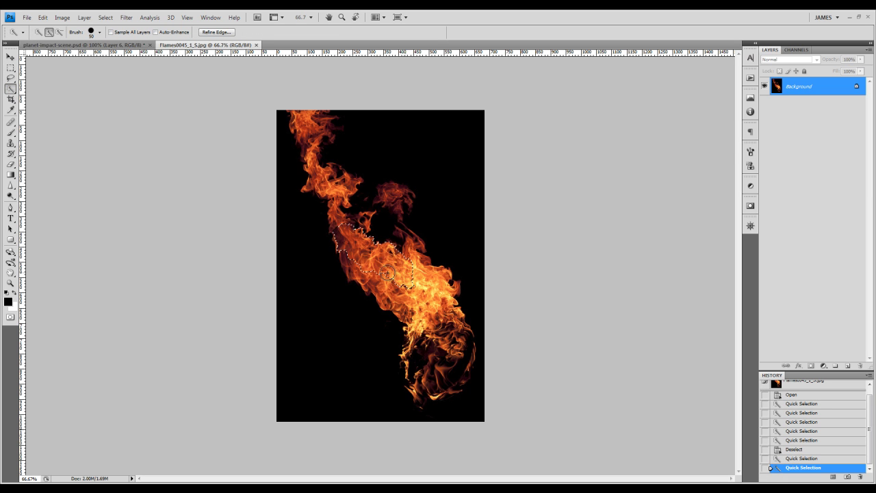
pyautogui.click(122, 47)
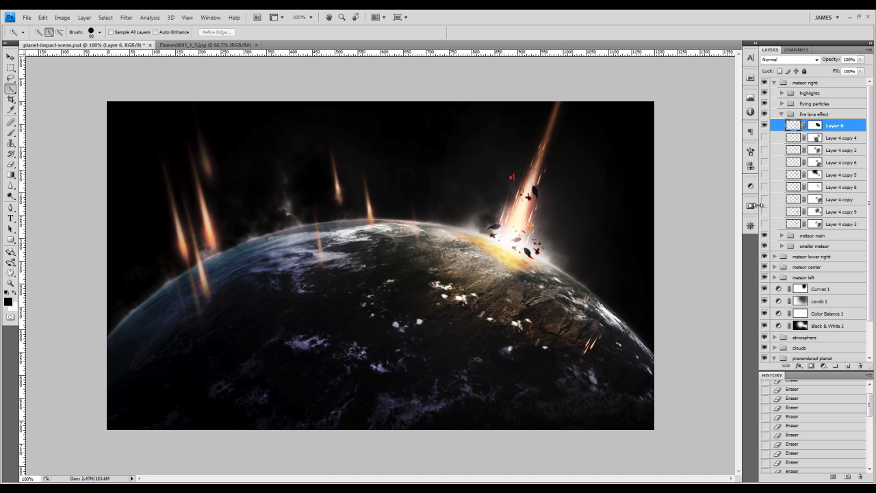
pyautogui.hotkey('ctrl', 'v')
# Distort the pasted flames by pulling in their upper-right corner, and move them over the meteor's impact point
pyautogui.hotkey('ctrl', 't')
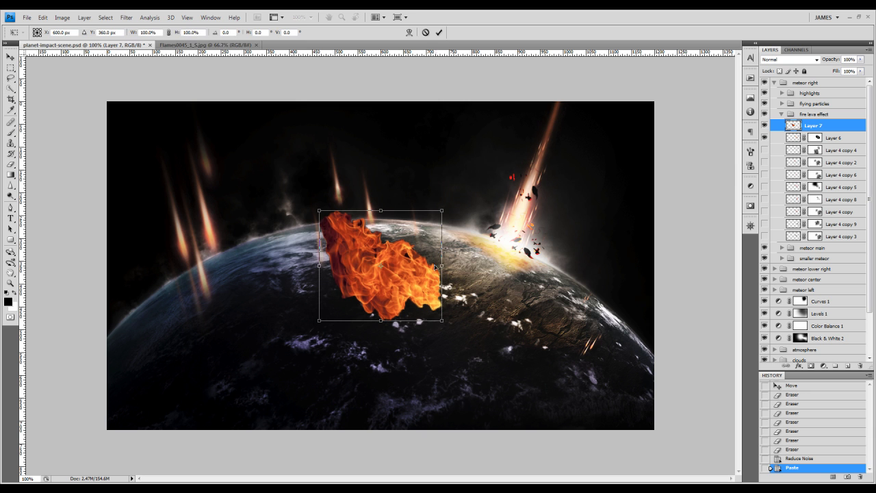
pyautogui.rightClick(407, 253)
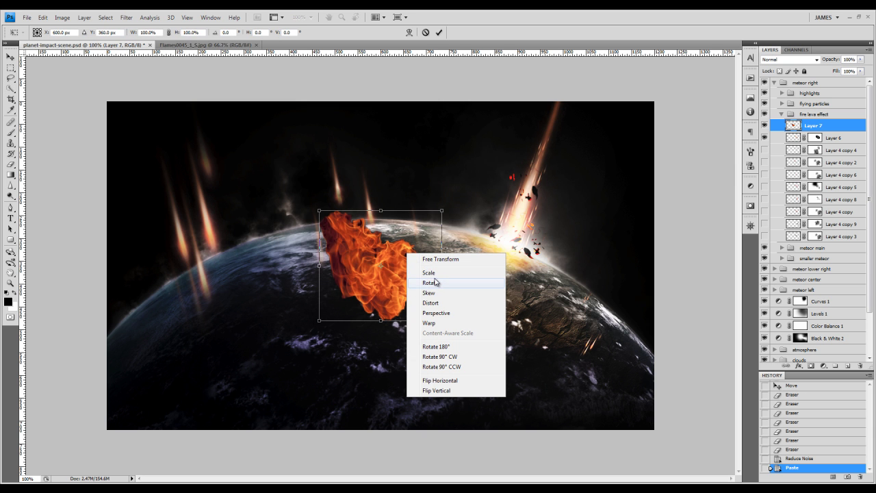
pyautogui.click(446, 303)
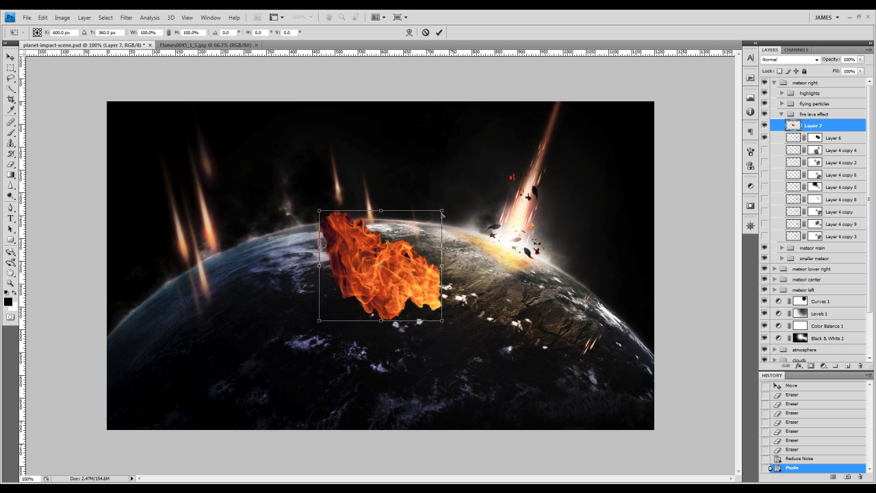
pyautogui.moveTo(441, 211); pyautogui.dragTo(416, 237)
pyautogui.moveTo(402, 274); pyautogui.dragTo(518, 257)
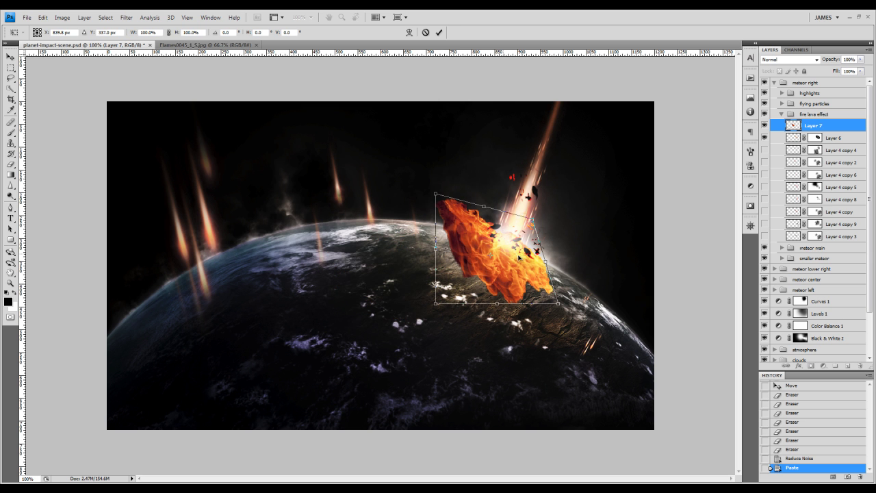
# Pull in the flames' distorted corners to flatten them into a narrow patch along the planet's horizon under the impact
pyautogui.moveTo(435, 195); pyautogui.dragTo(445, 214)
pyautogui.moveTo(439, 304); pyautogui.dragTo(463, 287)
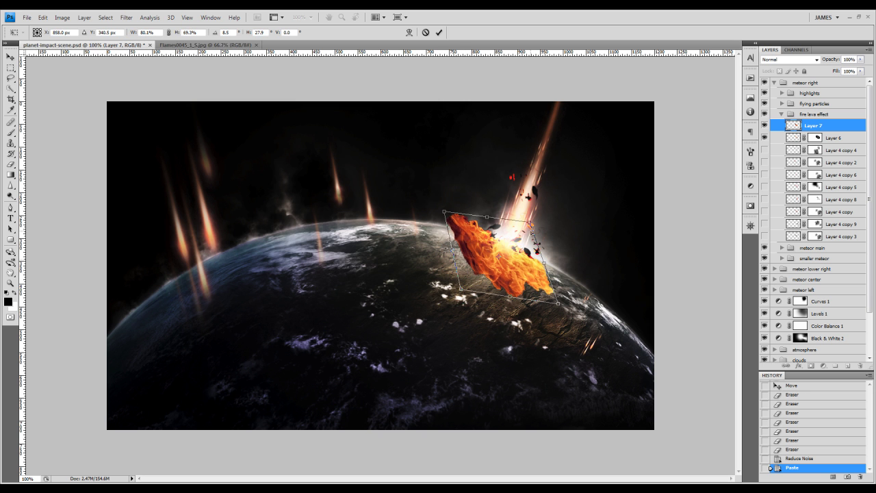
pyautogui.moveTo(464, 216); pyautogui.dragTo(533, 237)
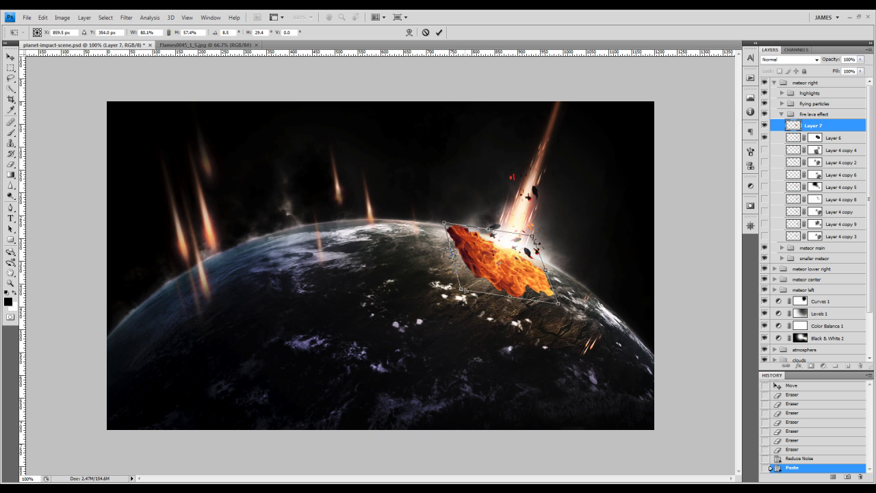
pyautogui.moveTo(464, 291); pyautogui.dragTo(468, 289)
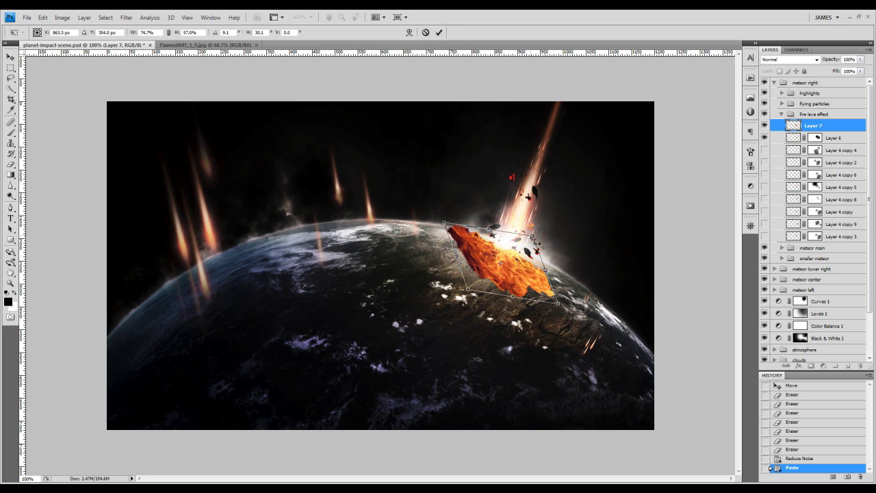
pyautogui.moveTo(532, 237); pyautogui.dragTo(533, 240)
pyautogui.moveTo(444, 224); pyautogui.dragTo(455, 232)
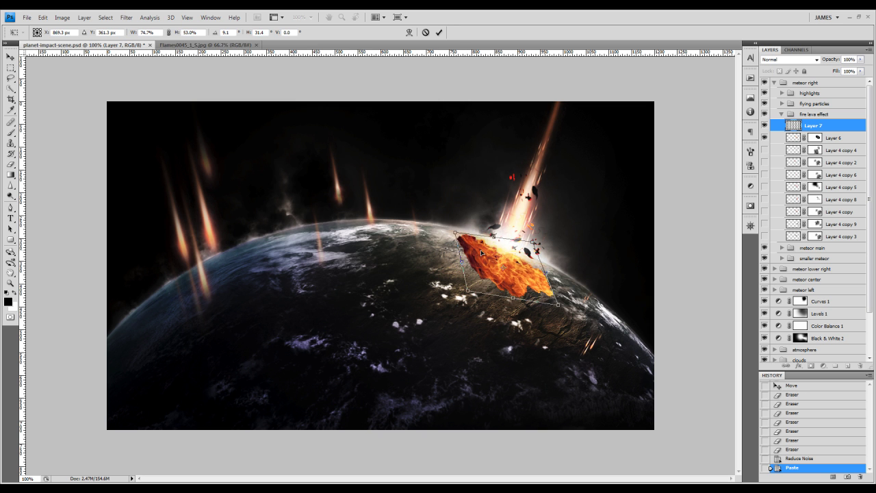
pyautogui.moveTo(505, 242); pyautogui.dragTo(527, 252)
pyautogui.moveTo(562, 298); pyautogui.dragTo(553, 281)
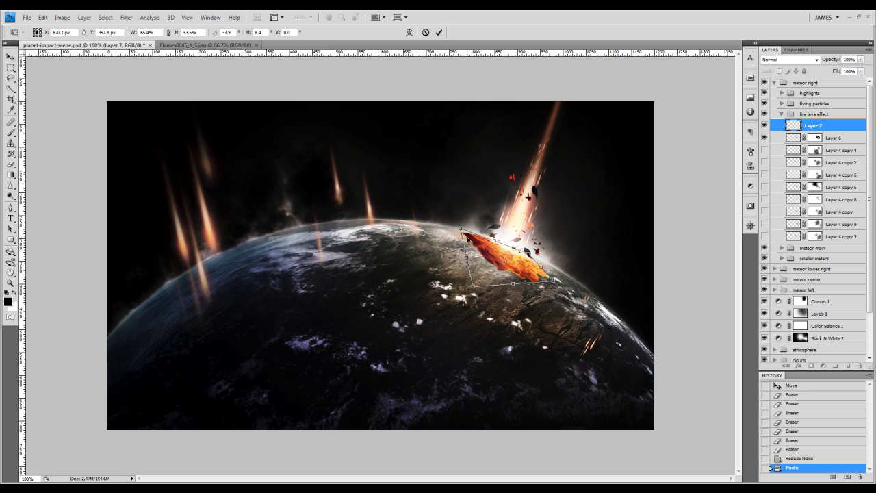
pyautogui.moveTo(460, 230)
pyautogui.mouseDown()
pyautogui.moveTo(456, 235)
pyautogui.moveTo(477, 247)
pyautogui.moveTo(472, 238)
pyautogui.mouseUp()
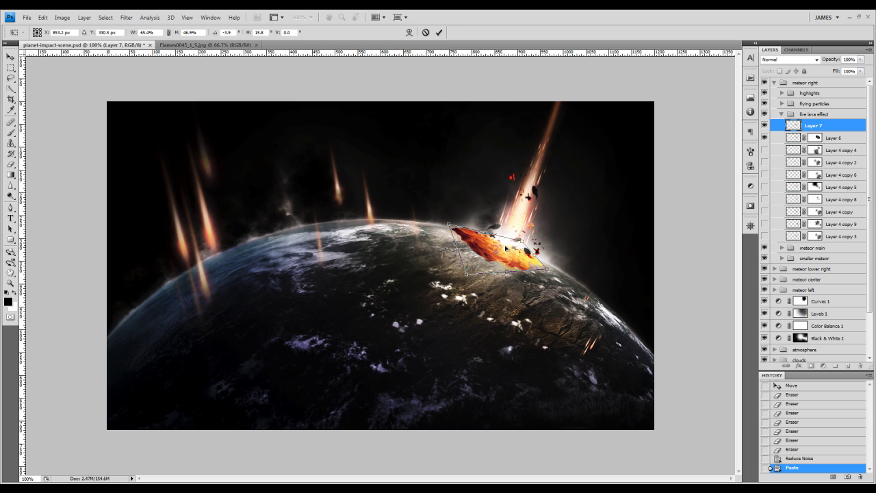
# Warp the flattened flames' corners to follow the planet's curvature and apply the transformation
pyautogui.rightClick(505, 248)
pyautogui.click(531, 315)
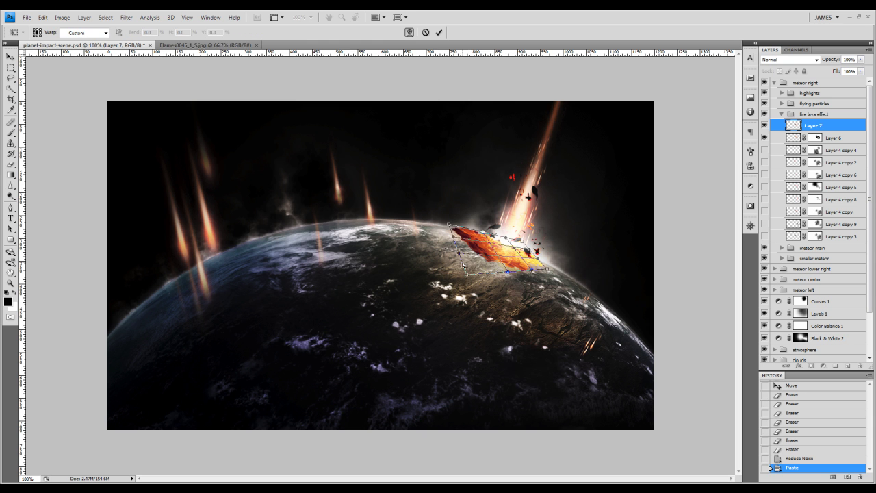
pyautogui.moveTo(468, 276); pyautogui.dragTo(470, 264)
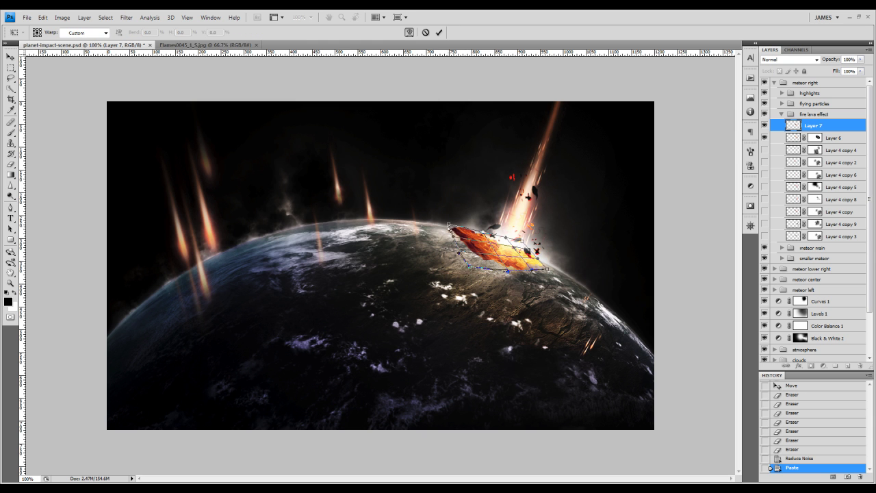
pyautogui.moveTo(448, 225); pyautogui.dragTo(447, 231)
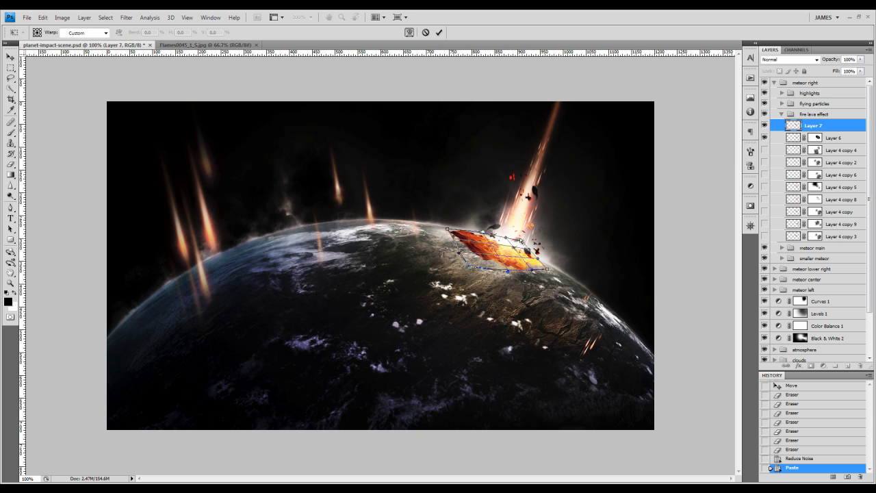
pyautogui.moveTo(548, 271); pyautogui.dragTo(549, 275)
pyautogui.press('Return')
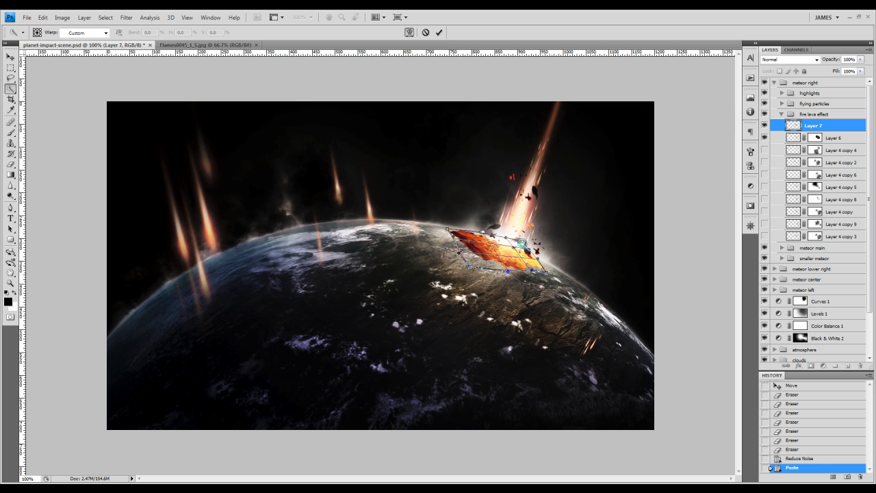
# Add a layer mask to the warped flames on Layer 7 and erase their pointed far tip and lower edge with soft strokes
pyautogui.click(811, 367)
pyautogui.click(11, 164)
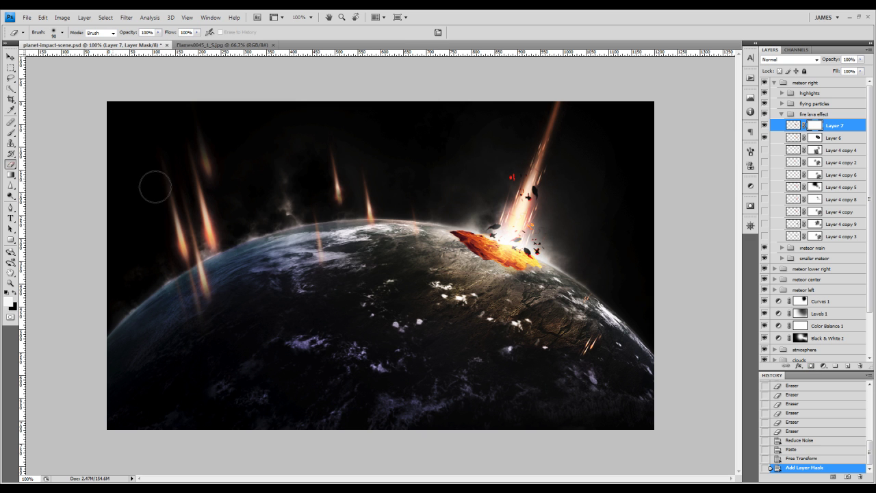
pyautogui.click(457, 224)
pyautogui.click(456, 216)
pyautogui.click(459, 219)
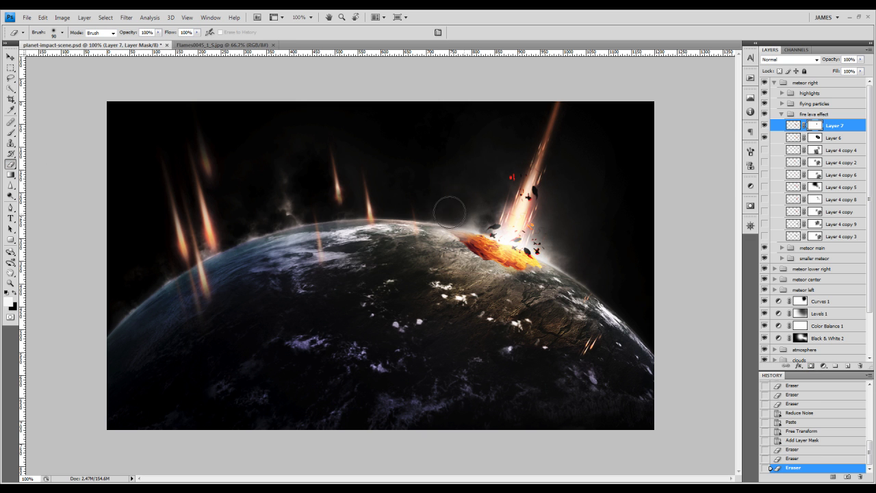
pyautogui.click(461, 259)
pyautogui.moveTo(460, 259)
pyautogui.mouseDown()
pyautogui.moveTo(528, 282)
pyautogui.moveTo(556, 276)
pyautogui.moveTo(556, 253)
pyautogui.moveTo(561, 259)
pyautogui.moveTo(550, 276)
pyautogui.moveTo(525, 284)
pyautogui.moveTo(481, 266)
pyautogui.mouseUp()
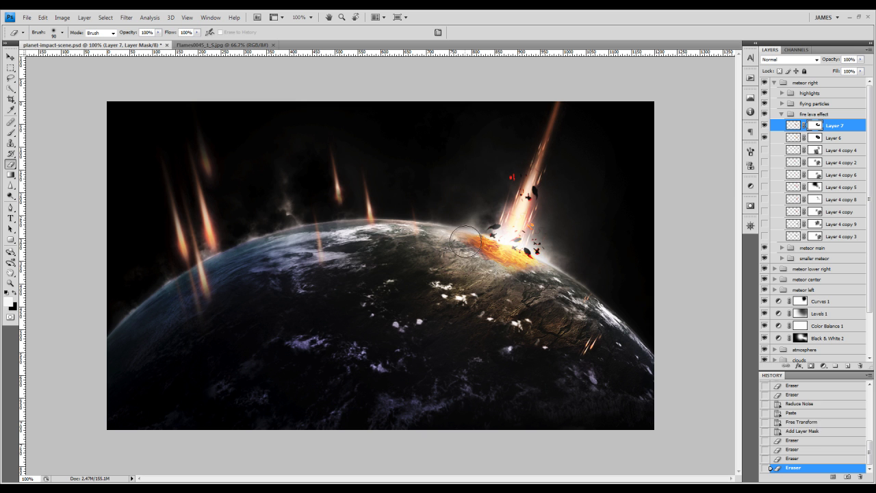
# Erase the flames' upper edge along the horizon beside the impact point to blend it into the glow
pyautogui.click(479, 221)
pyautogui.click(480, 227)
pyautogui.click(483, 226)
pyautogui.click(494, 220)
pyautogui.click(490, 221)
pyautogui.click(486, 225)
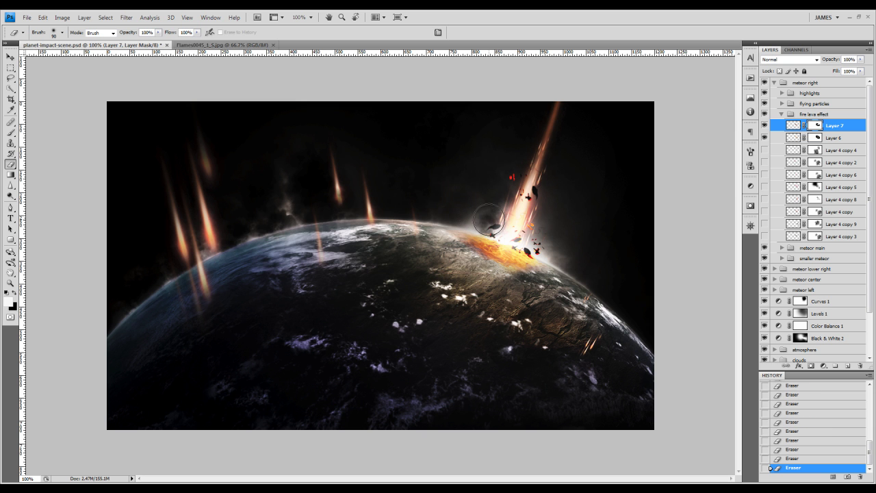
pyautogui.click(494, 223)
pyautogui.click(499, 218)
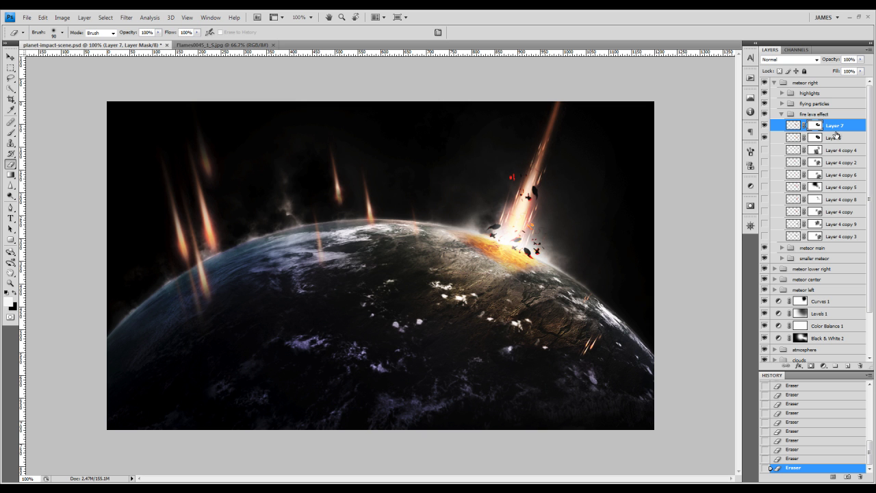
# Open Layer 7's blending options and set the blend mode to Hard Light
pyautogui.doubleClick(854, 128)
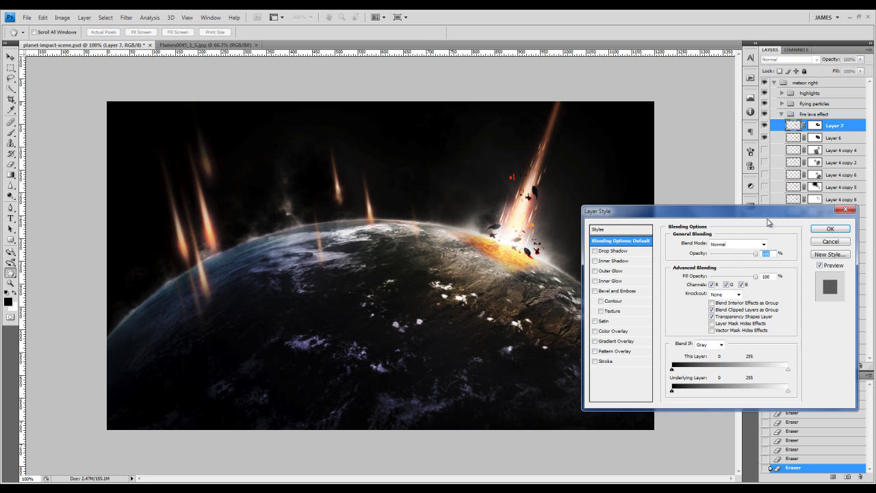
pyautogui.moveTo(737, 212); pyautogui.dragTo(753, 182)
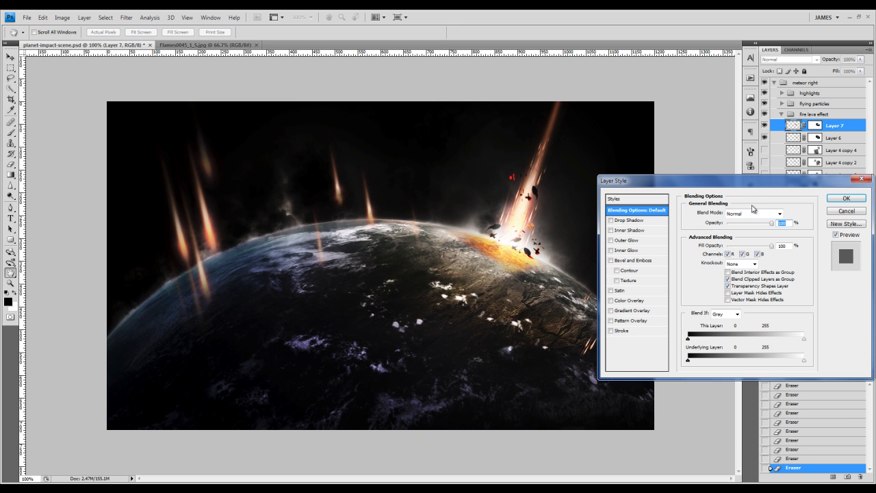
pyautogui.click(751, 214)
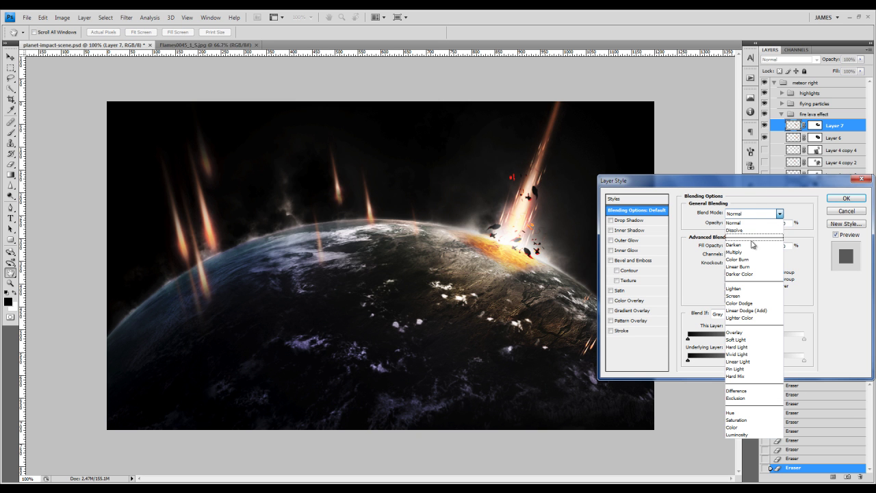
pyautogui.click(745, 347)
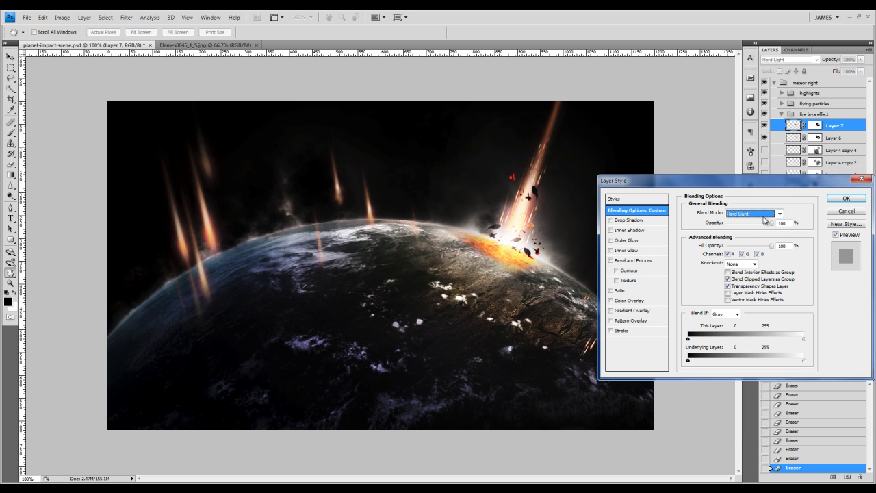
# Try the Vivid Light blend mode on Layer 7 with the opacity reduced to 55%
pyautogui.click(761, 213)
pyautogui.click(745, 354)
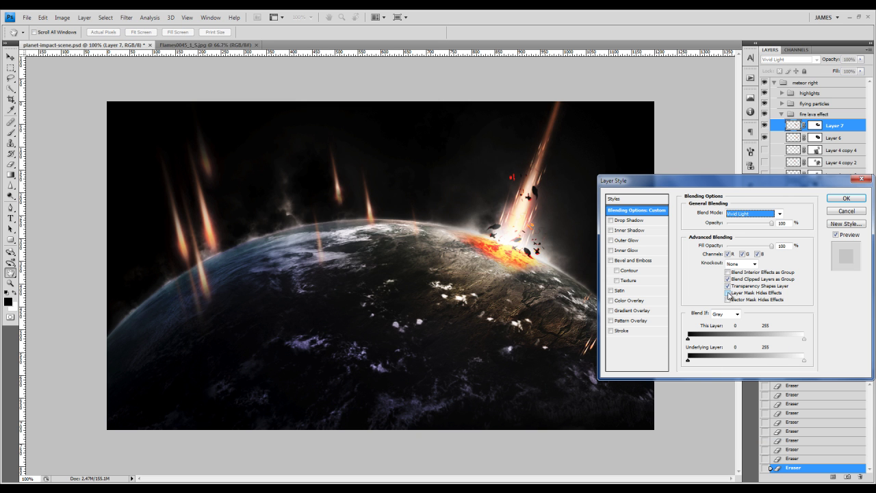
pyautogui.click(759, 225)
pyautogui.moveTo(758, 223)
pyautogui.mouseDown()
pyautogui.moveTo(747, 220)
pyautogui.moveTo(758, 219)
pyautogui.moveTo(756, 226)
pyautogui.mouseUp()
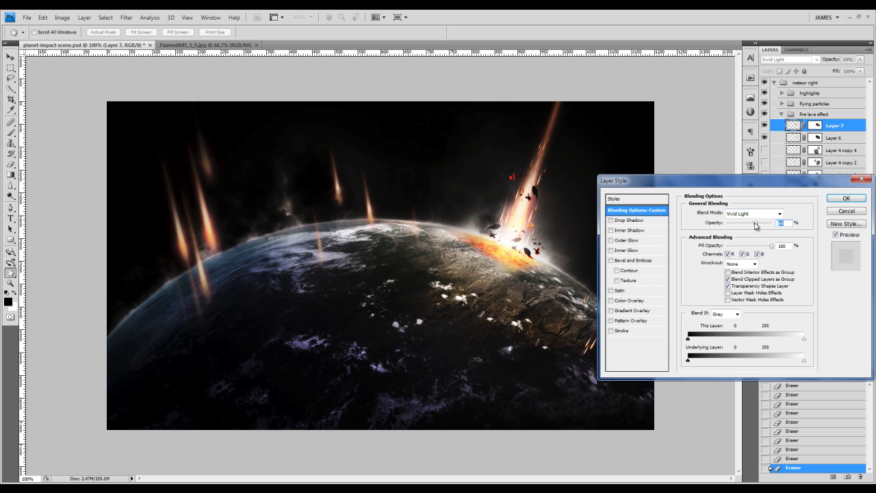
pyautogui.moveTo(757, 224); pyautogui.dragTo(752, 224)
# Set Layer 7's blend mode to Hard Light at 100% opacity and apply the blending options
pyautogui.click(753, 214)
pyautogui.click(755, 348)
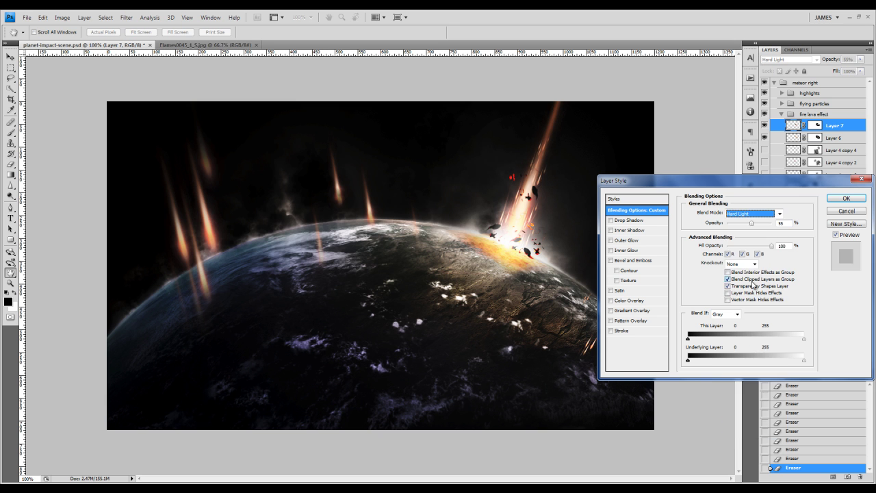
pyautogui.click(779, 223)
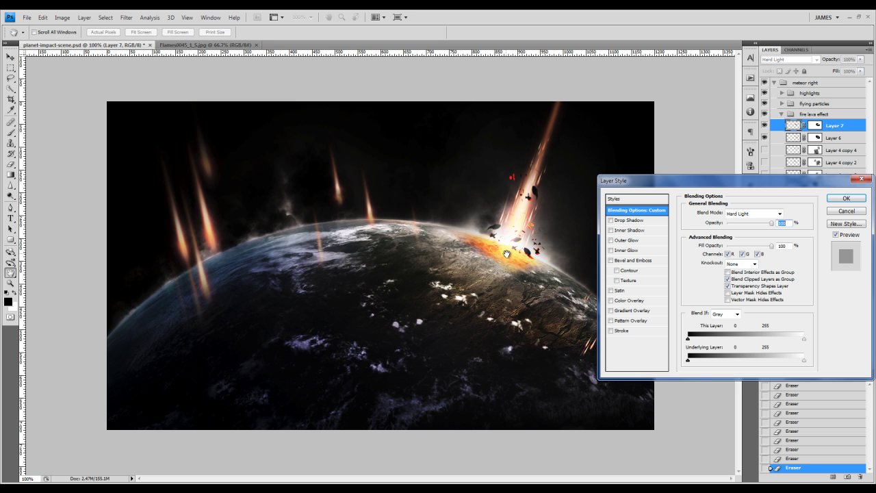
pyautogui.click(846, 199)
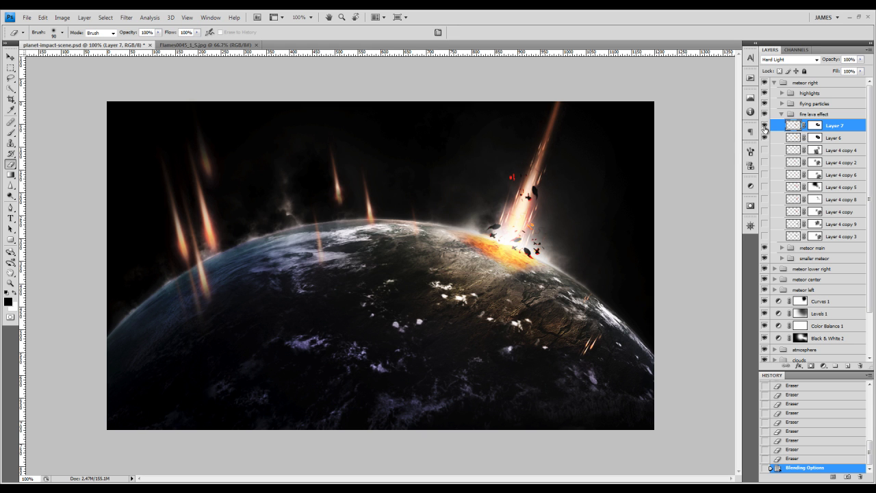
# Hide Layer 7 and Layer 6, show all the Layer 4 flame copies in the fire lava effect group, and select Layer 4 copy 4
pyautogui.click(764, 125)
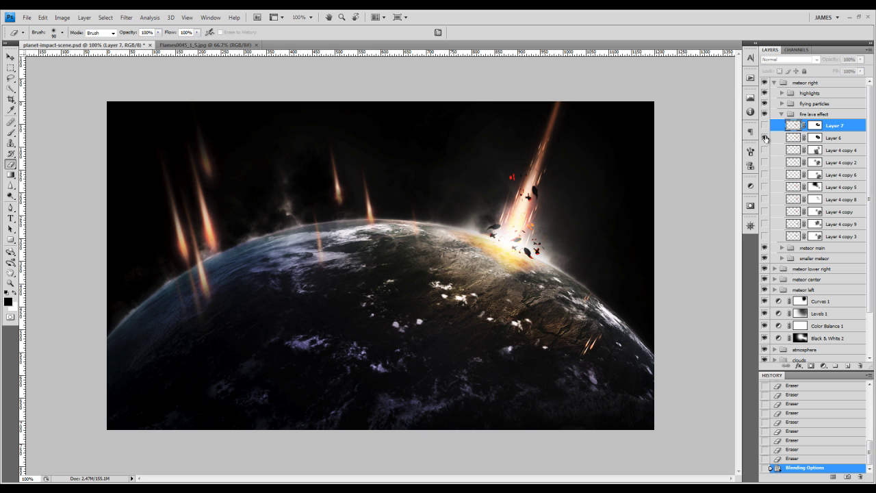
pyautogui.click(765, 138)
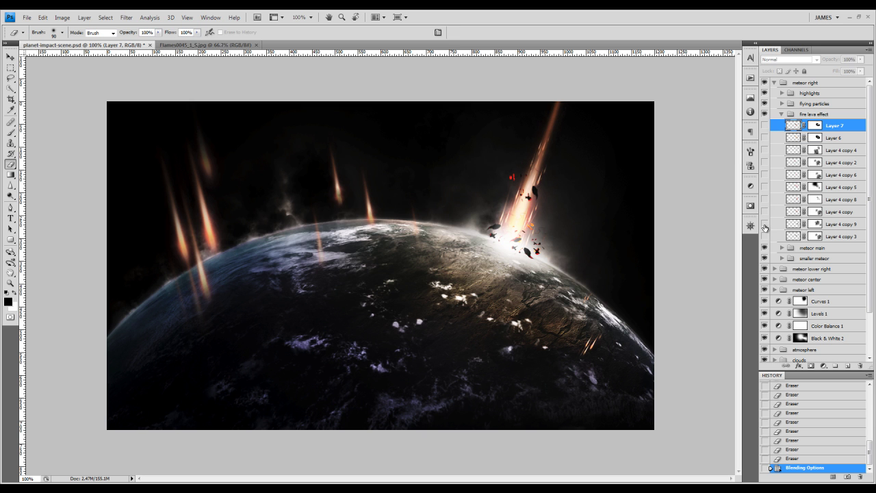
pyautogui.moveTo(765, 236); pyautogui.dragTo(763, 157)
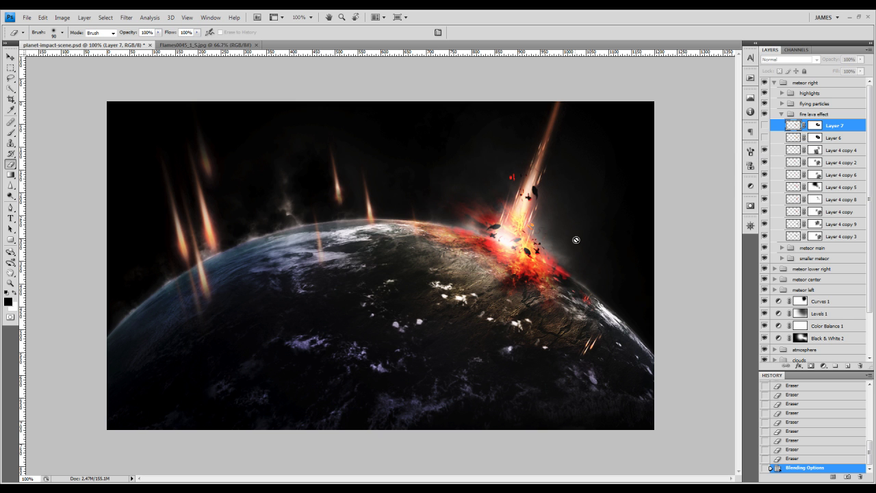
pyautogui.click(789, 154)
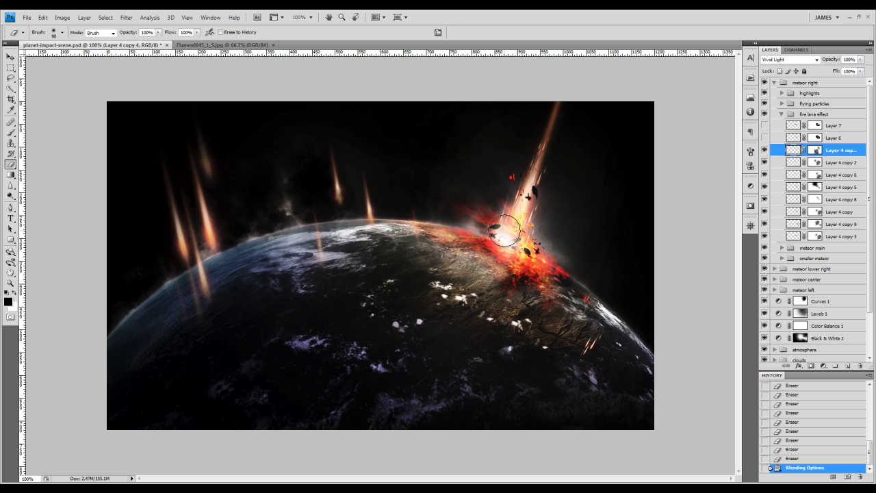
pyautogui.moveTo(504, 232); pyautogui.dragTo(509, 236)
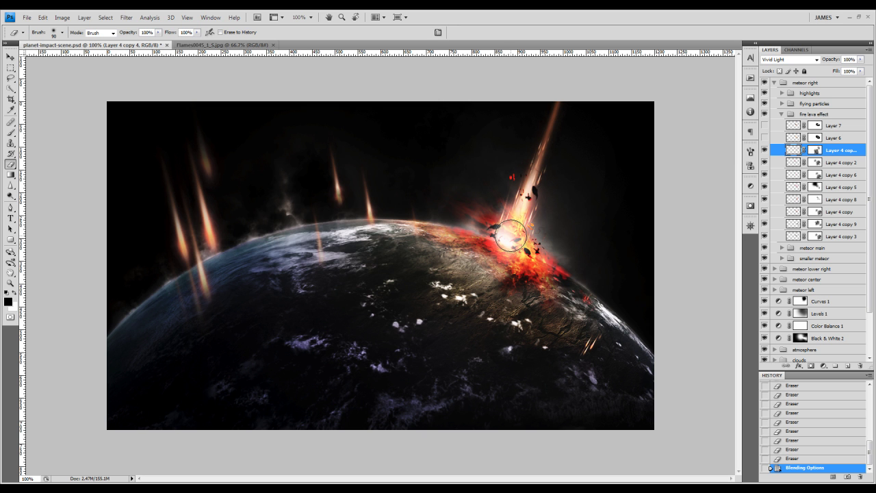
pyautogui.moveTo(510, 235); pyautogui.dragTo(511, 237)
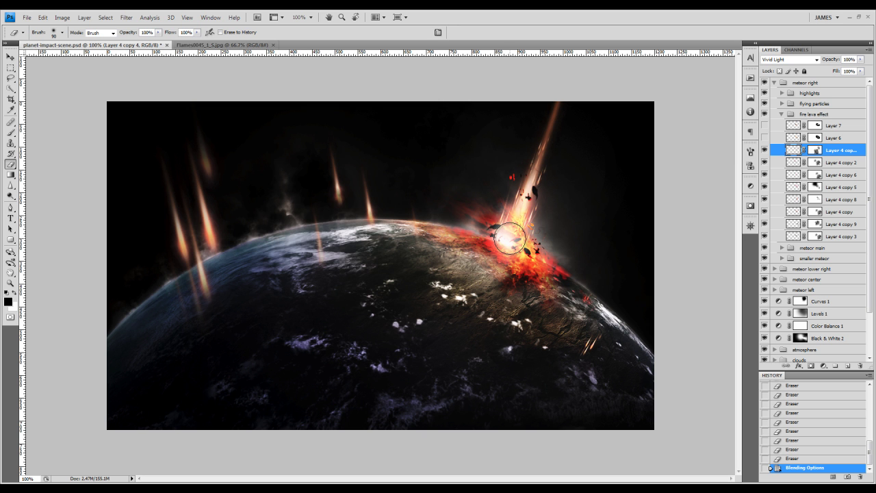